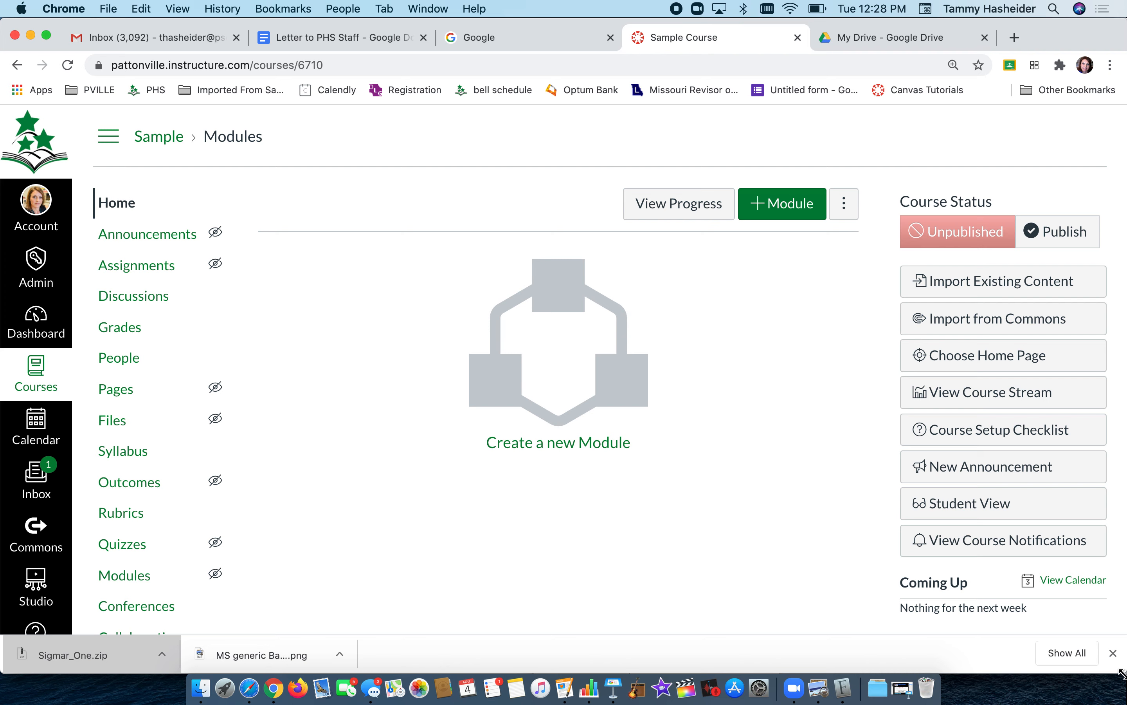
- Close the downloads bar, and view the course page in a narrower browser window before restoring the window's width
left_click(1113, 653)
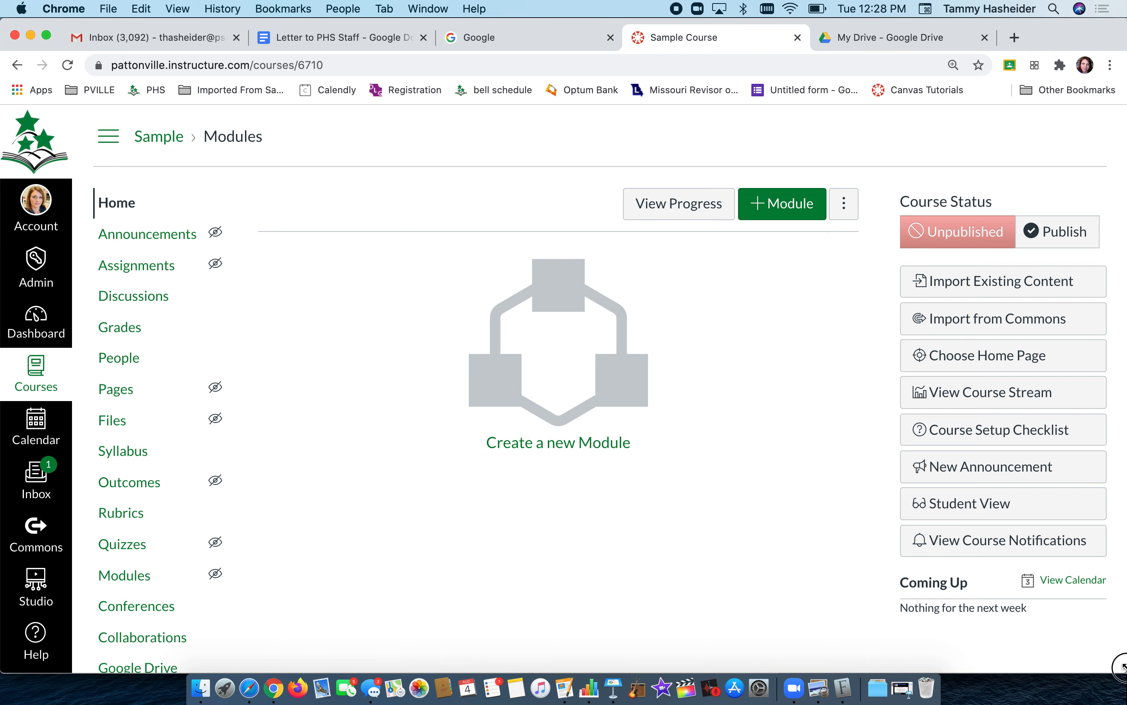
left_click_drag(1117, 664, 911, 656)
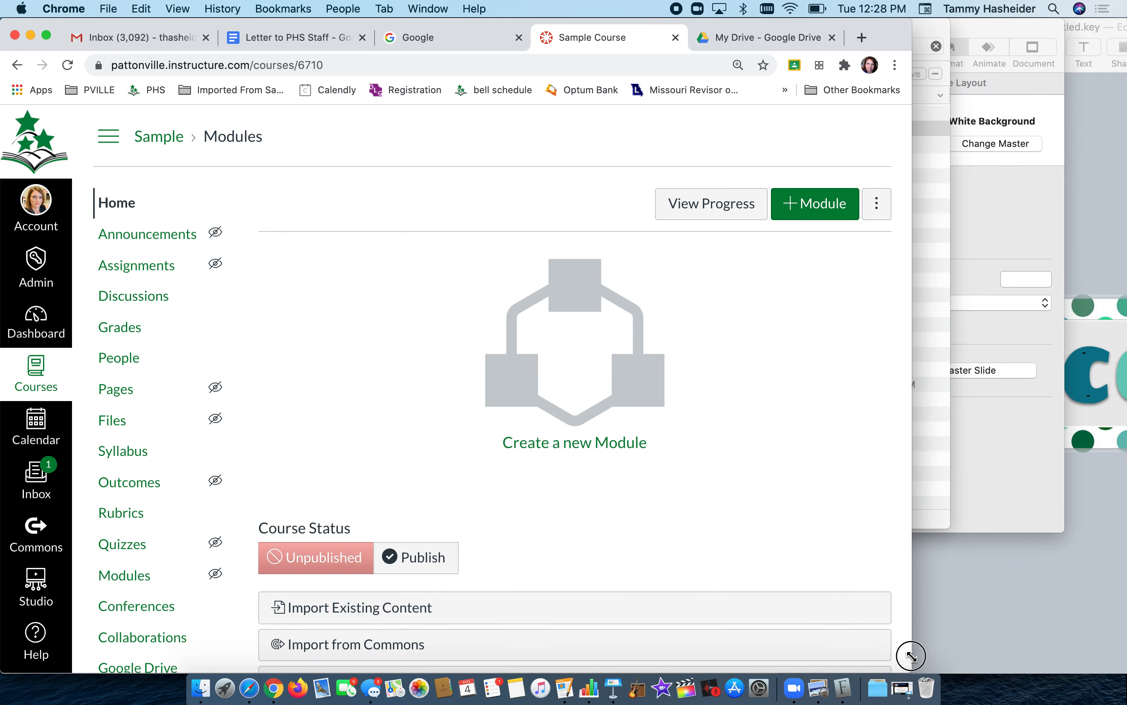
scroll(737, 623, "down", 3)
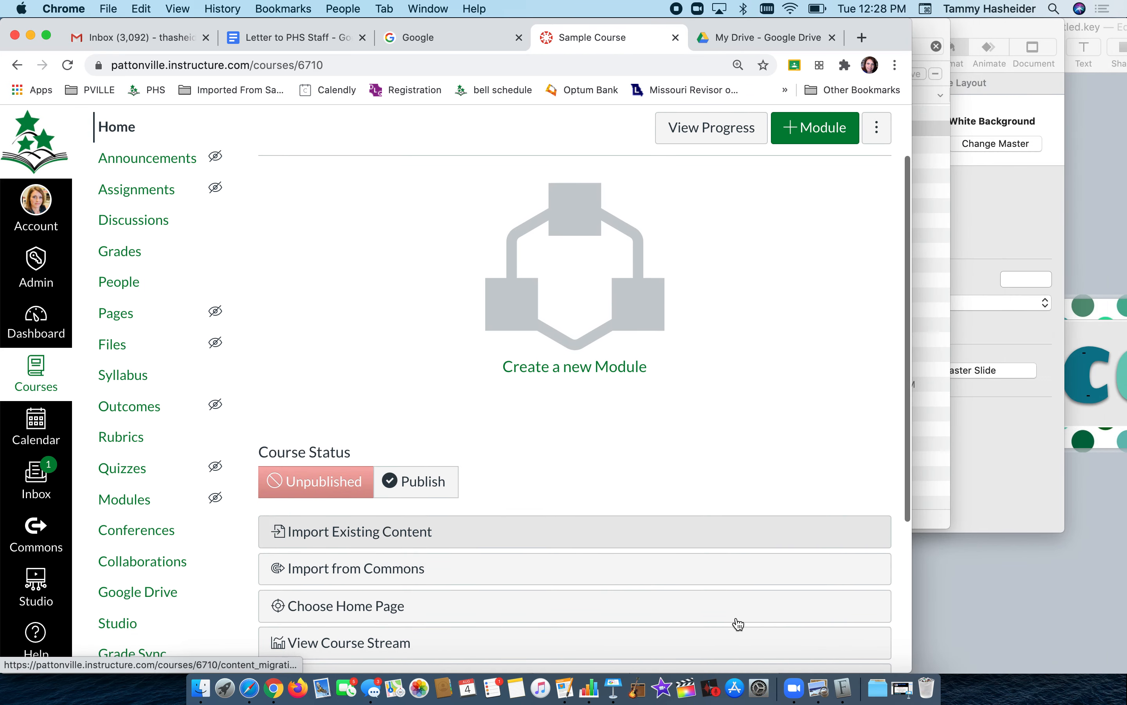
scroll(738, 624, "up", 3)
left_click_drag(911, 667, 1117, 692)
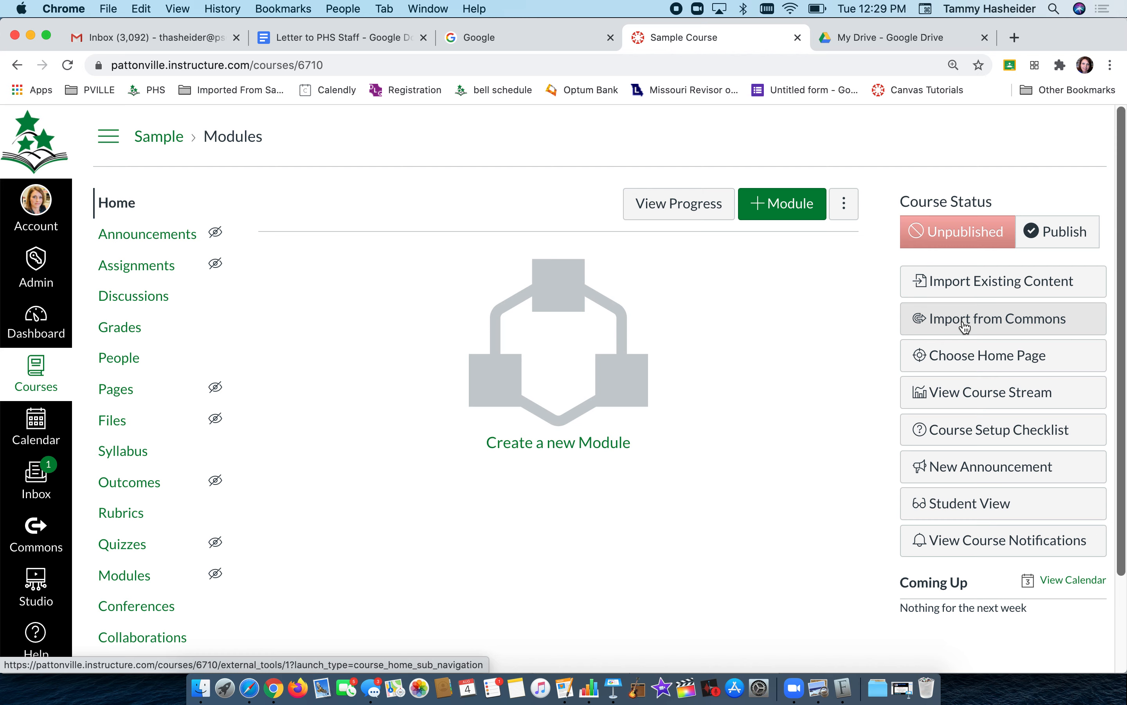
- View the existing-content import form for the Copy a Canvas Course content type, and cancel it
left_click(969, 281)
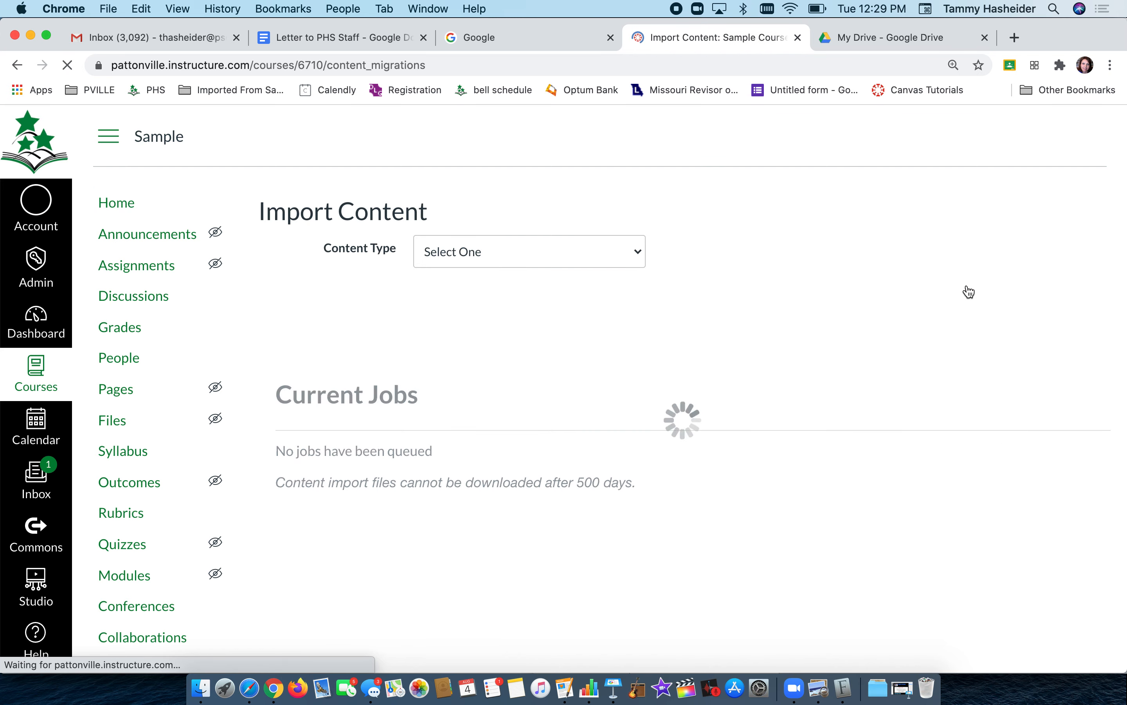
left_click(635, 252)
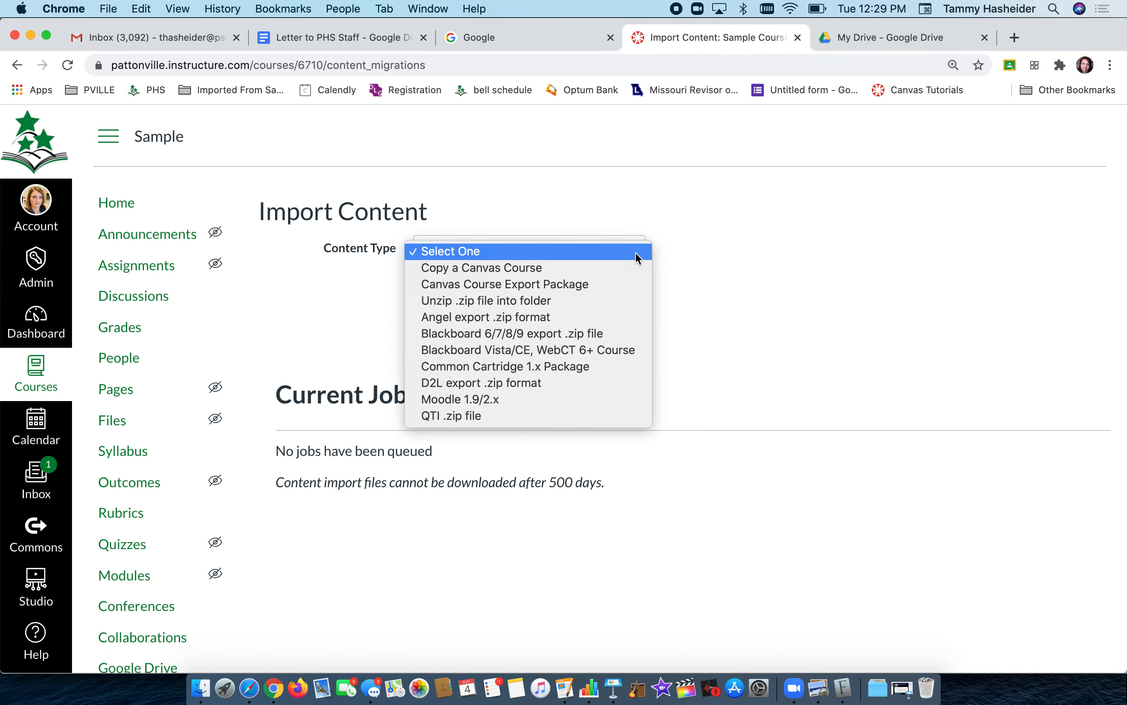
left_click(600, 270)
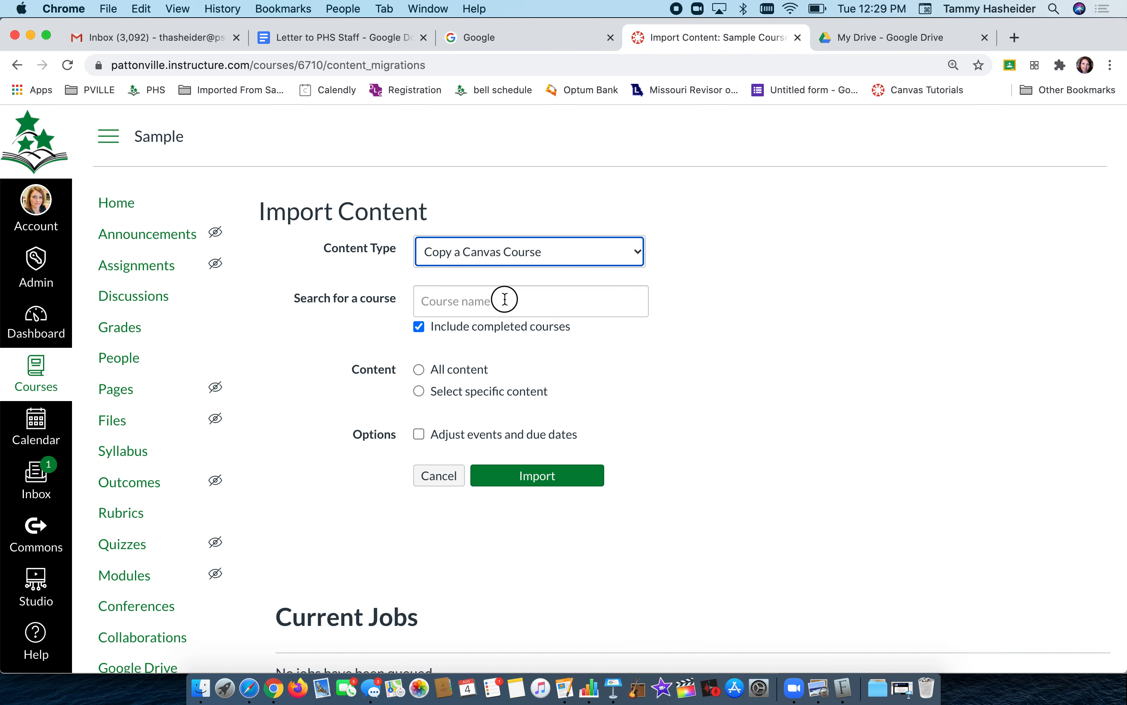
left_click(504, 299)
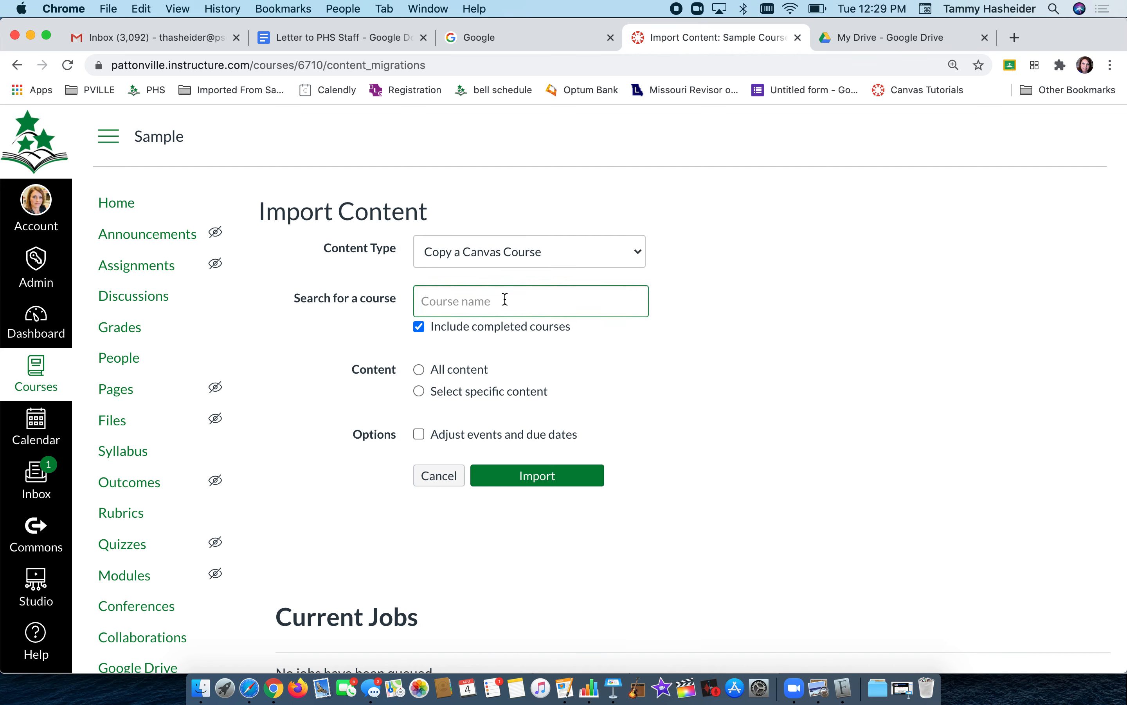
left_click(449, 475)
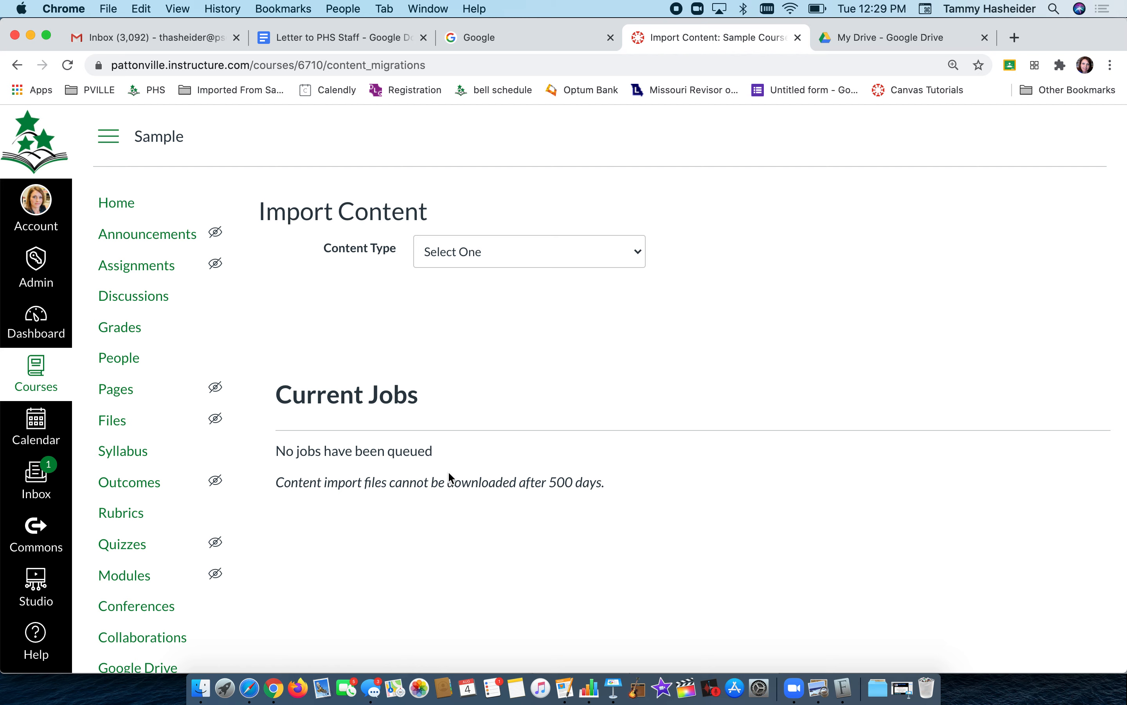
- Review the content types available for import, and return to the course home page without choosing one
left_click(584, 250)
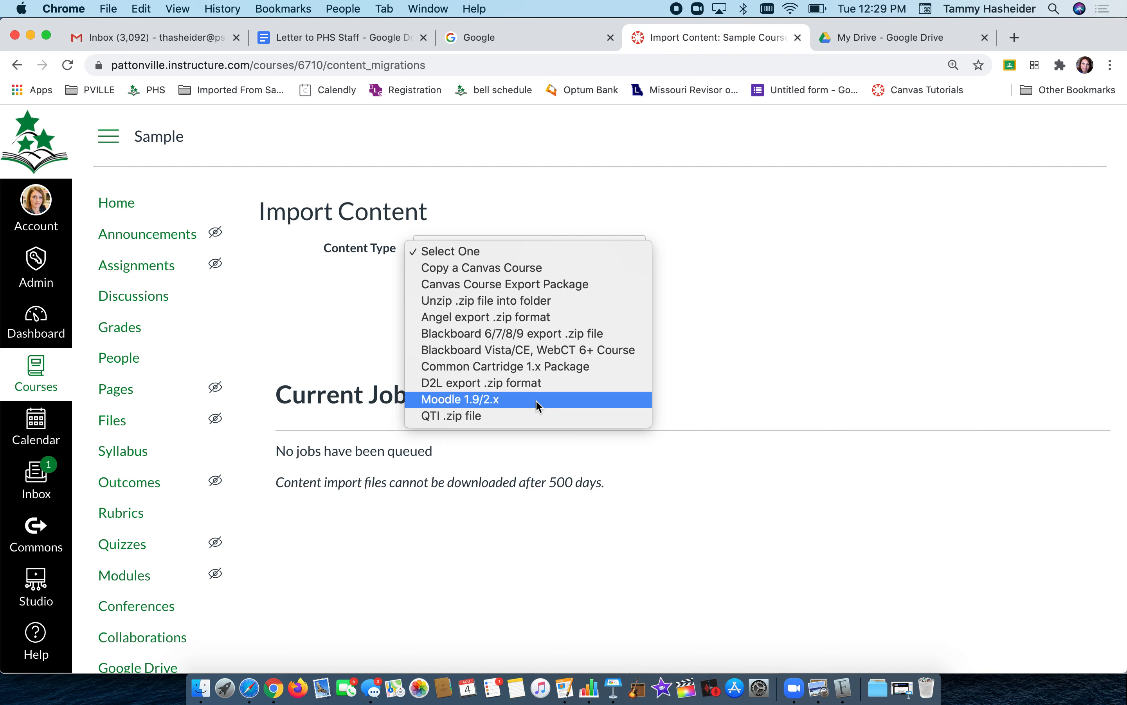
left_click(500, 188)
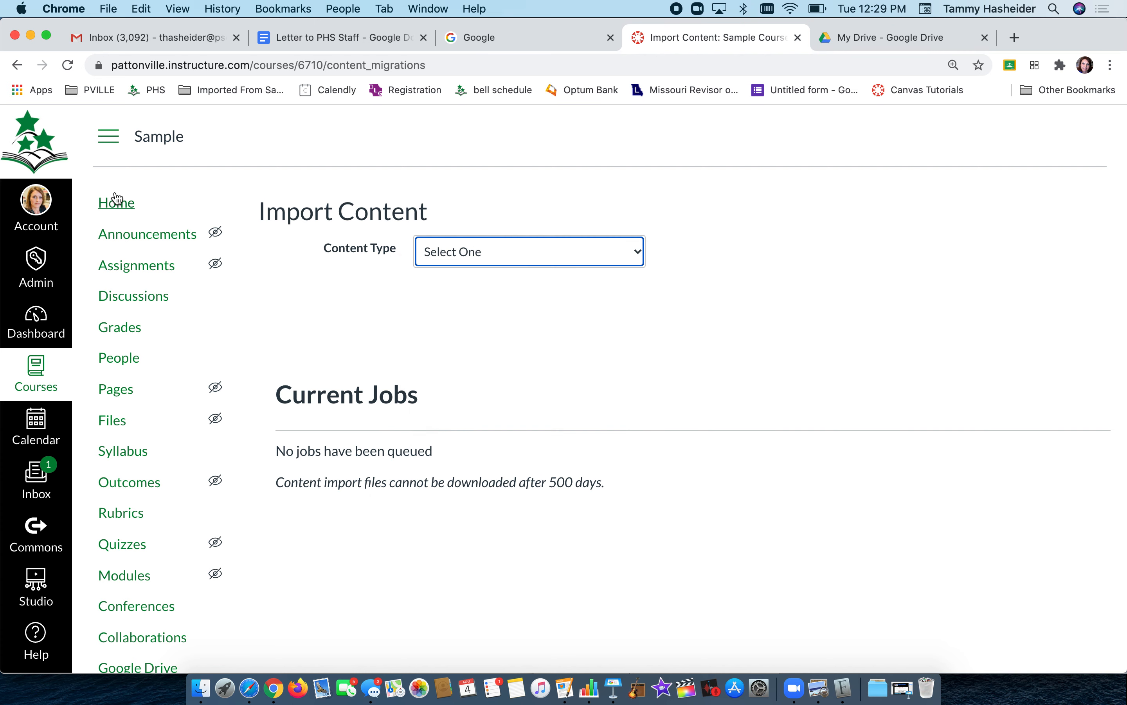
left_click(124, 206)
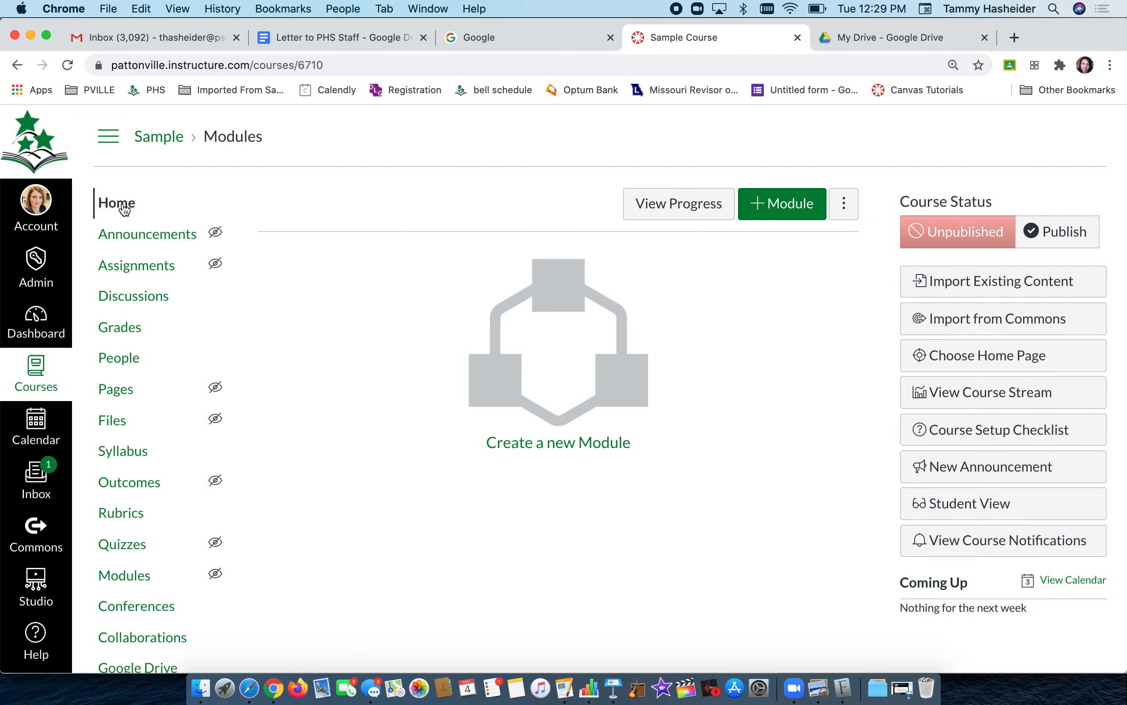
- Create the course's first module, named "Unit 1"
left_click(583, 452)
left_click(435, 316)
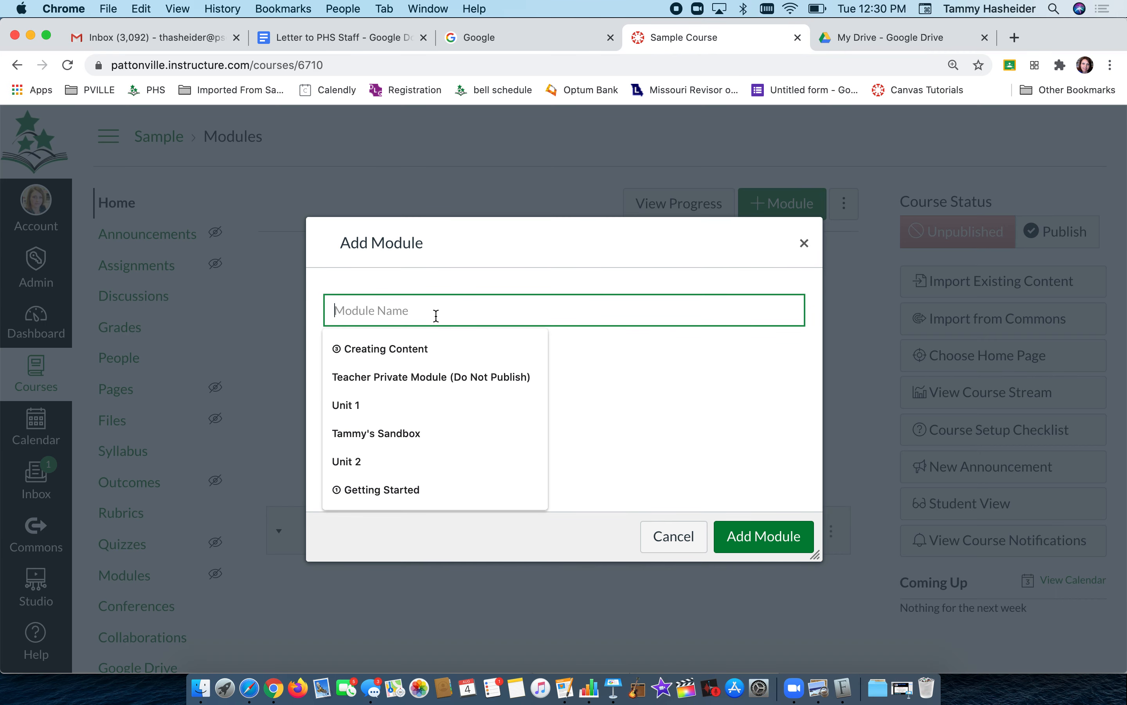
type("Unit 1")
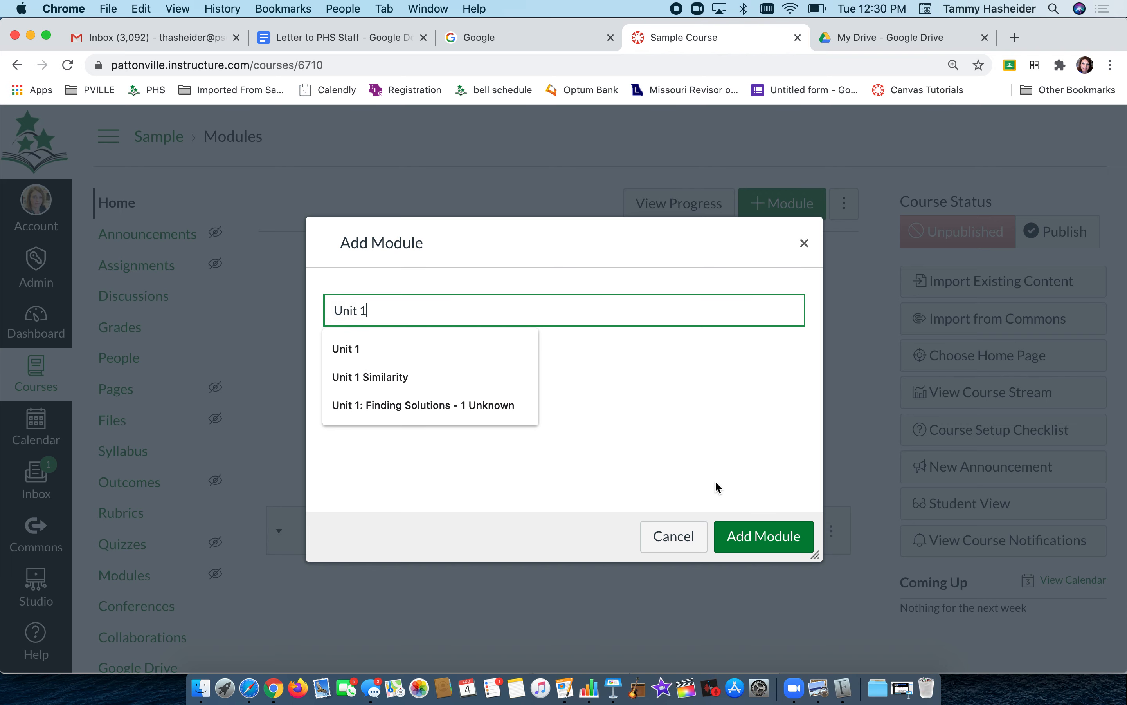
left_click(764, 535)
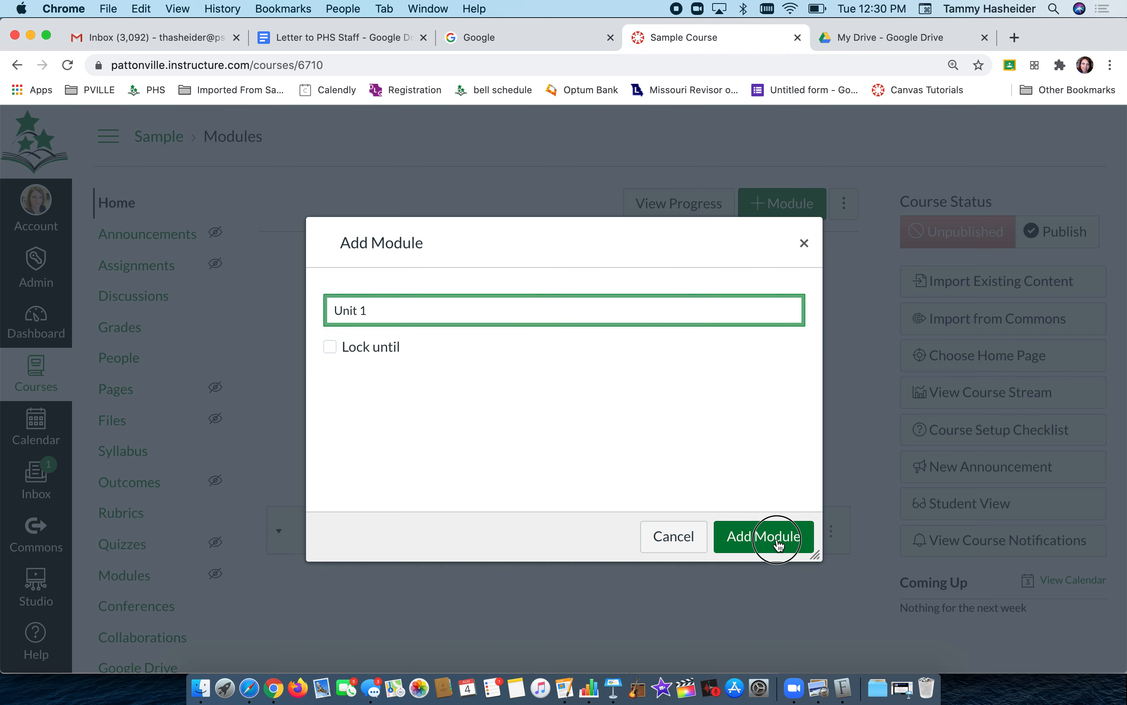
- Add a second module named "Unit 2" to the course
left_click(791, 204)
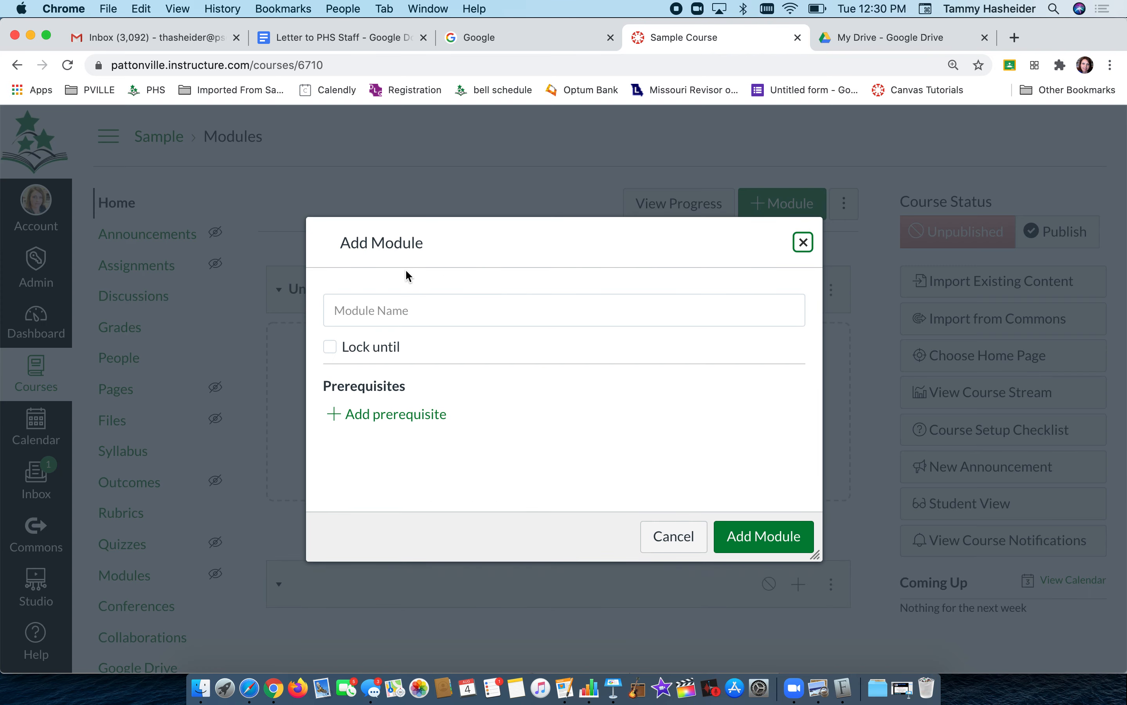
left_click(385, 308)
type("Unit 2")
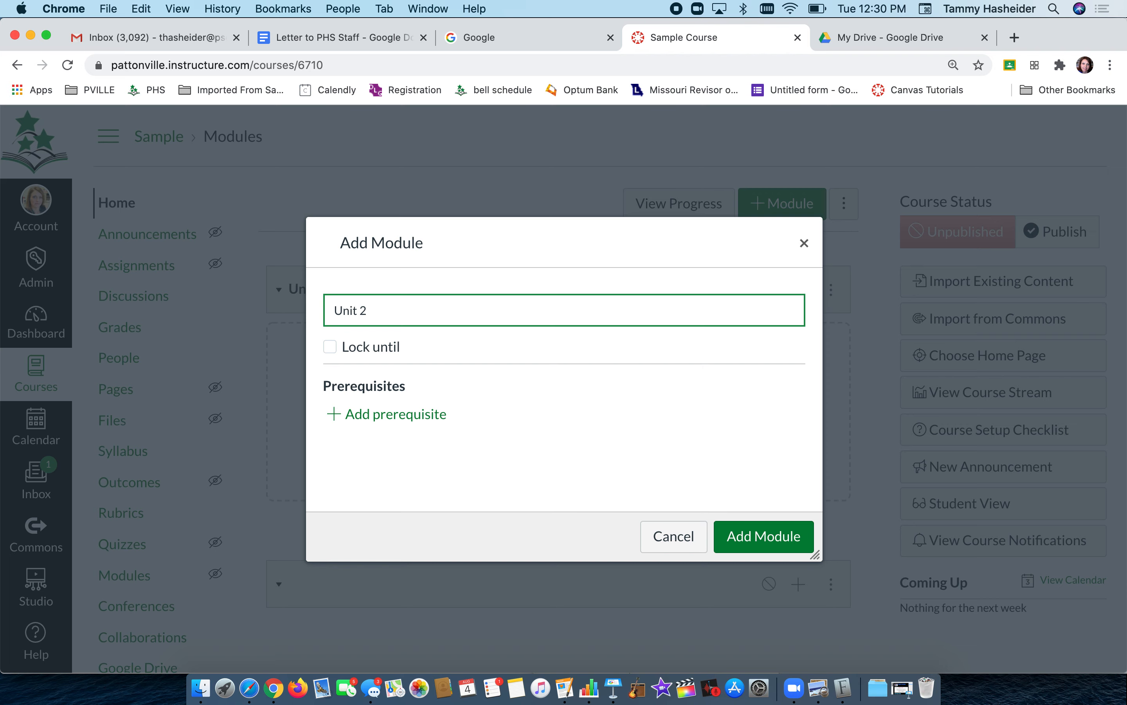
left_click(733, 537)
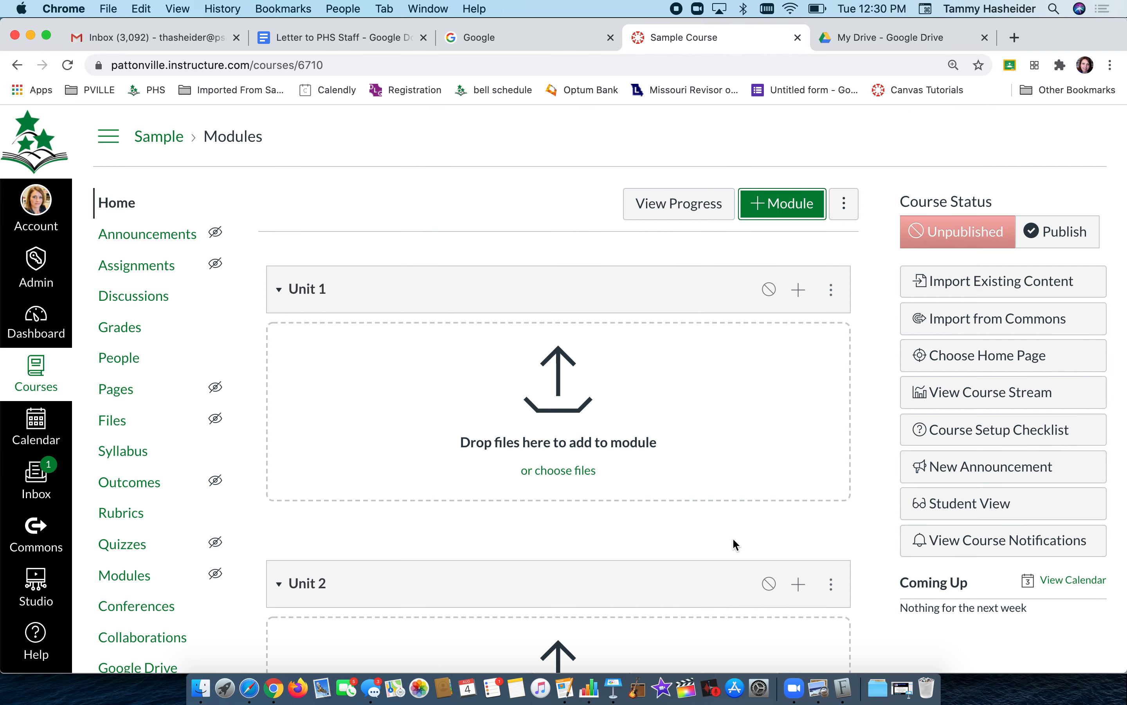
- Review the item types and the list of External Tool choices available for Unit 1, and cancel without adding an item
scroll(485, 486, "down", 3)
scroll(805, 410, "down", 1)
scroll(745, 440, "down", 1)
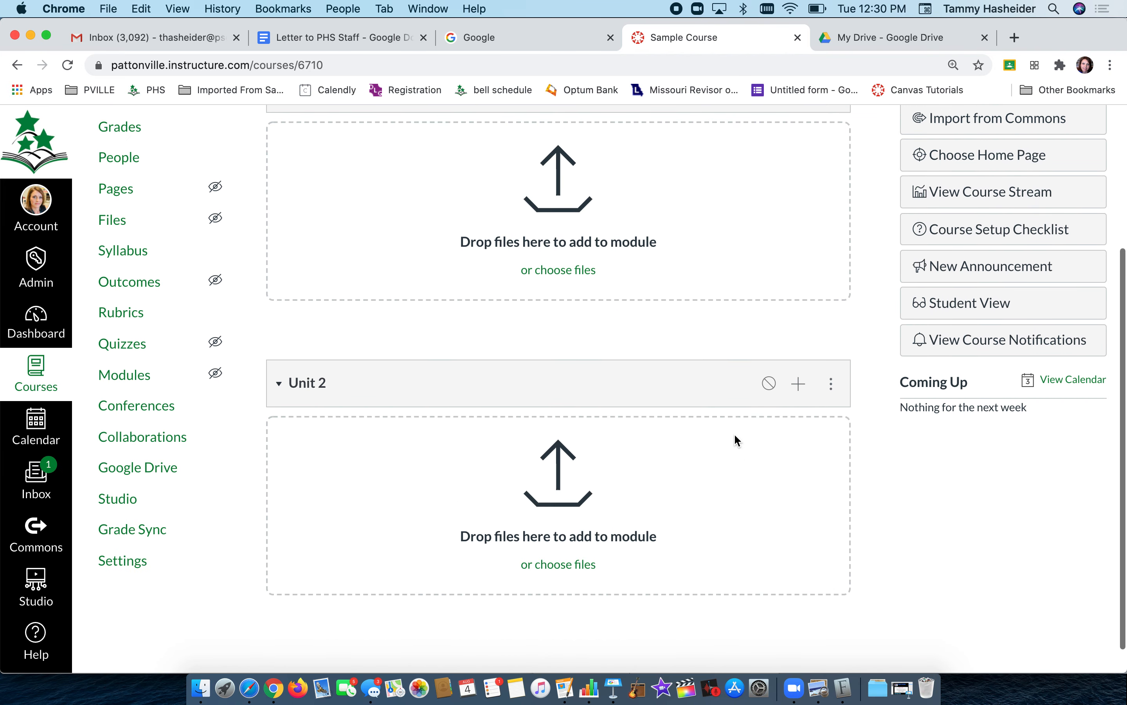
scroll(773, 386, "up", 4)
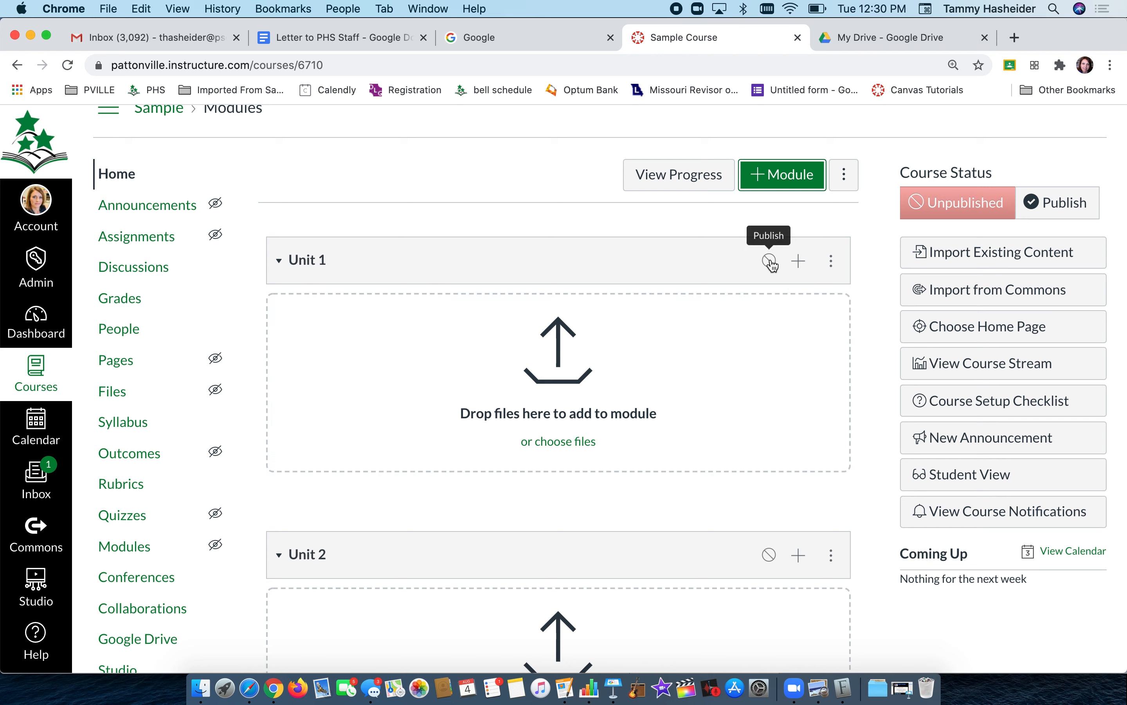
left_click(798, 262)
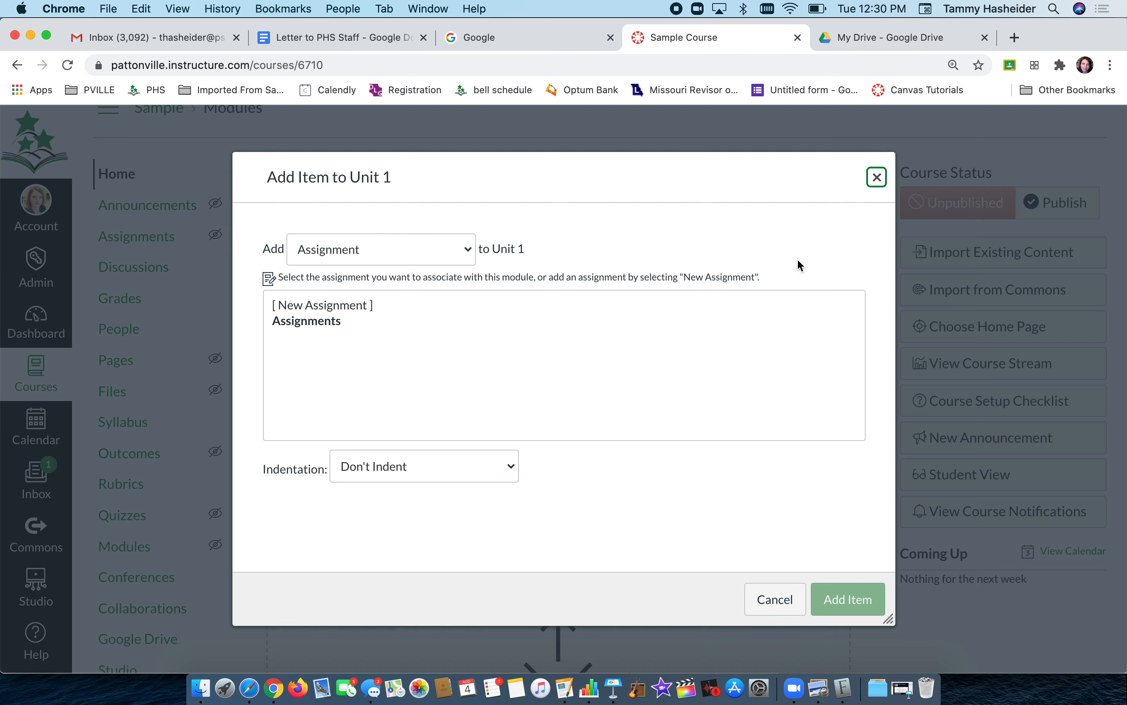
left_click(457, 254)
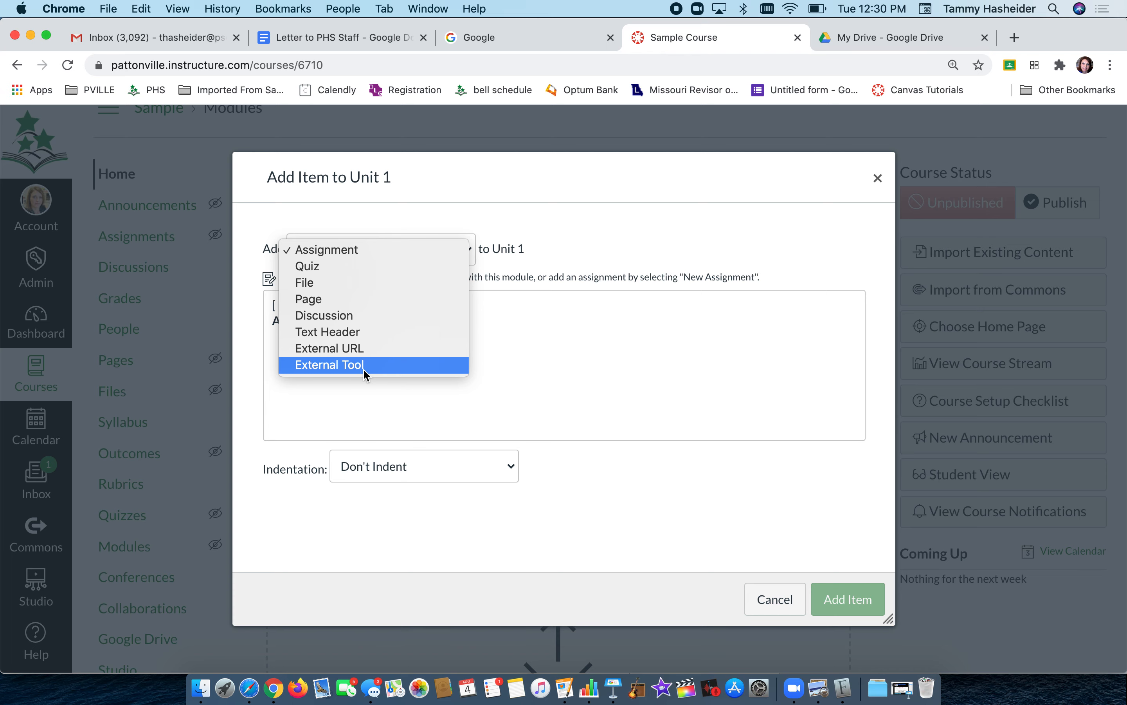
left_click(339, 365)
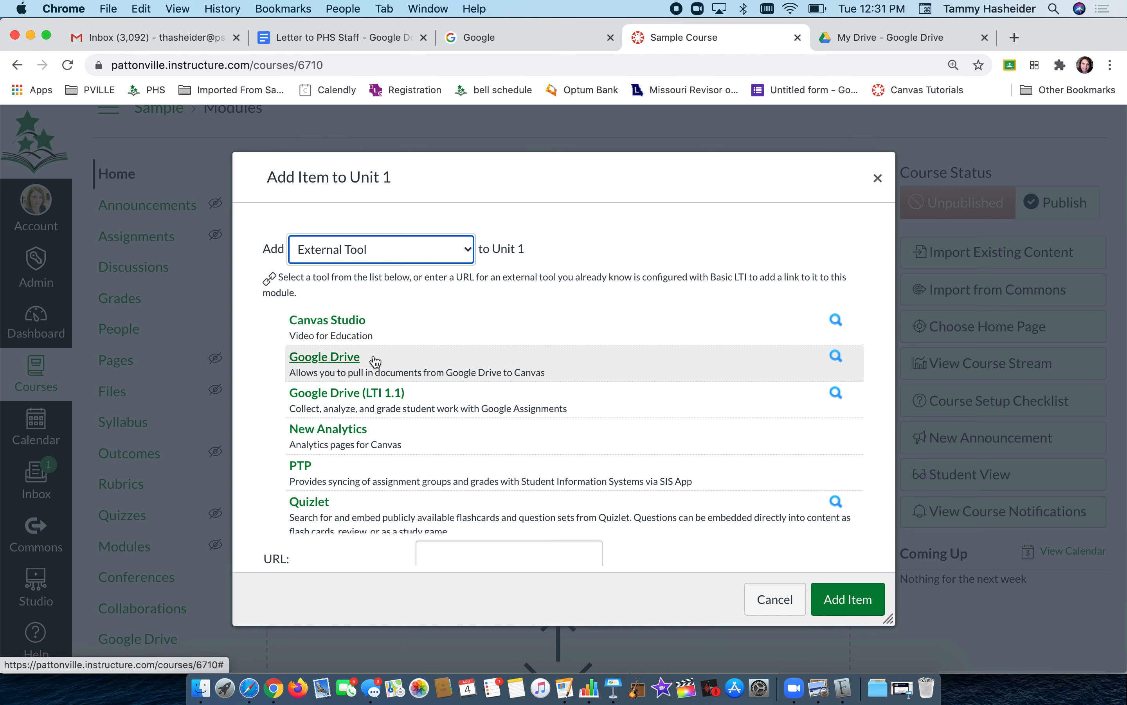
scroll(375, 361, "down", 5)
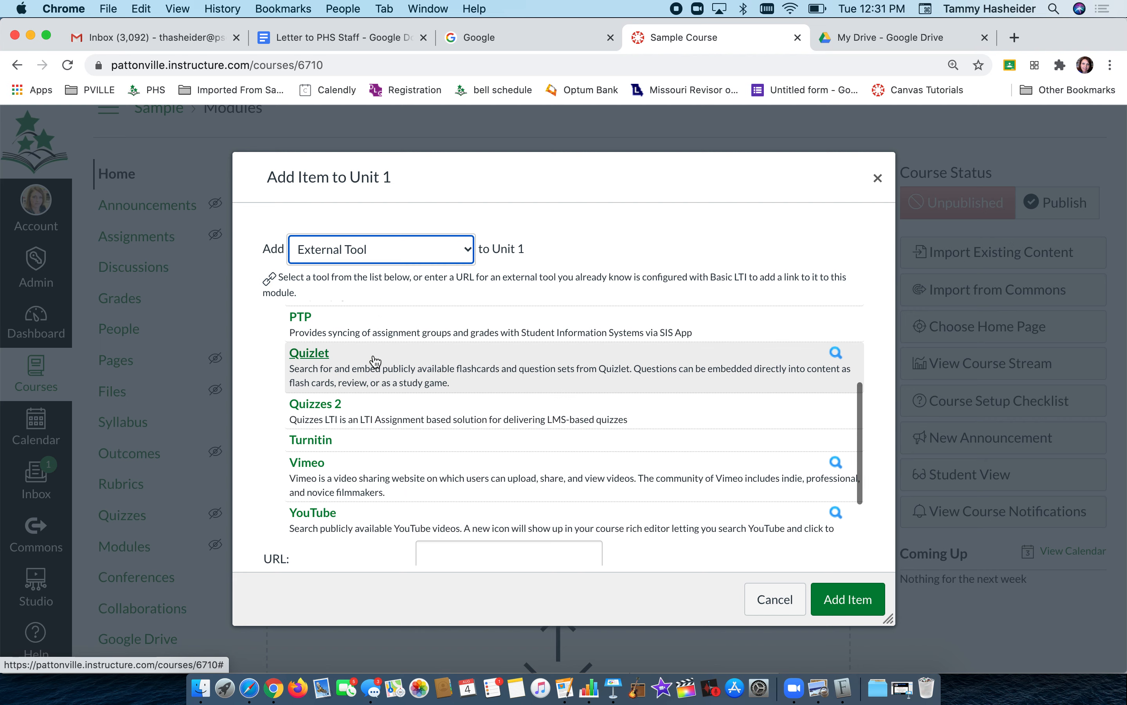
scroll(373, 372, "down", 2)
scroll(369, 394, "down", 3)
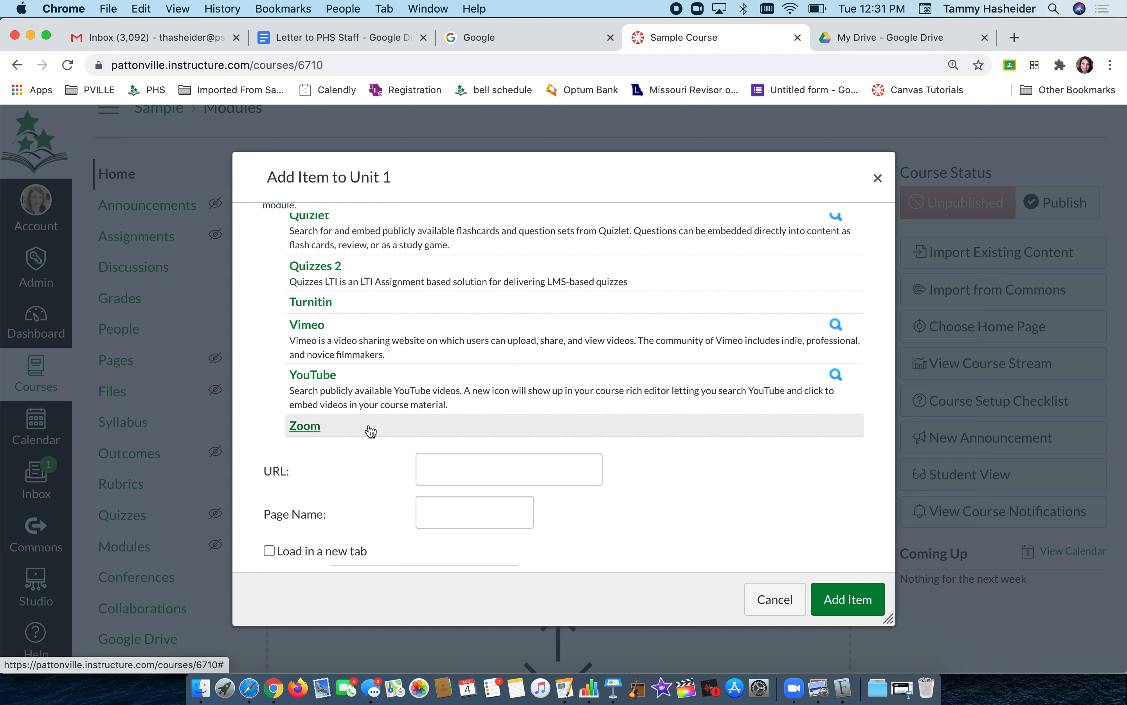
left_click(782, 604)
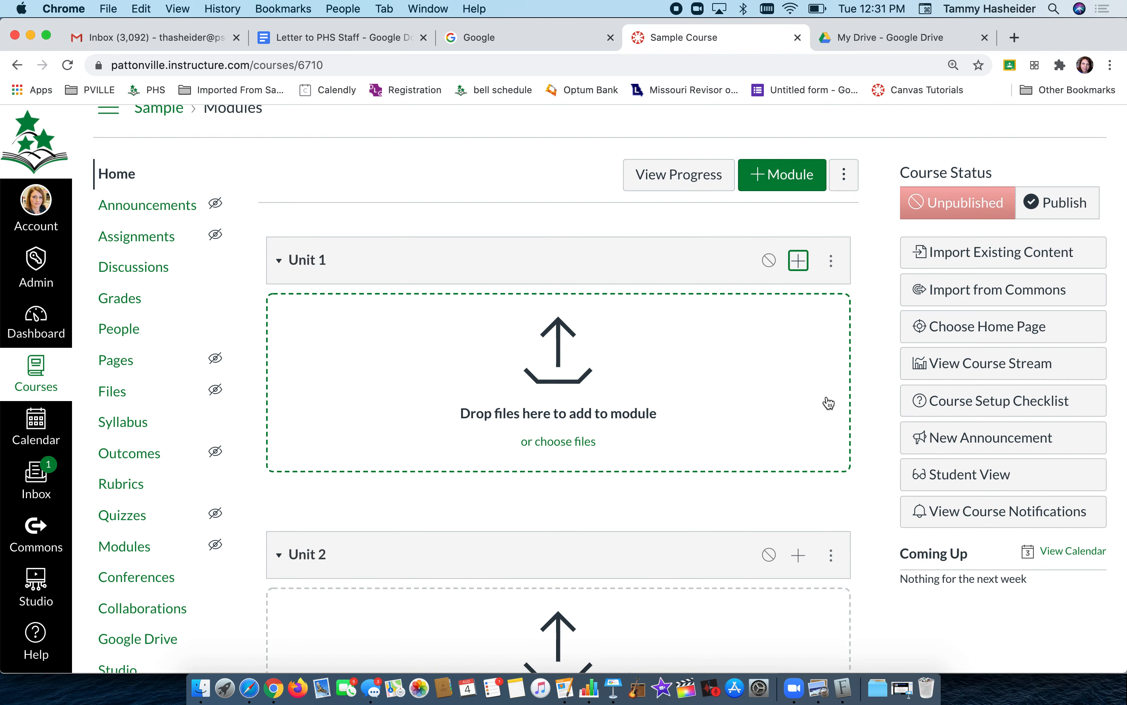
- Set the item type in Unit 1's add-item form back to Assignment, and cancel without adding an item
left_click(799, 261)
scroll(402, 245, "up", 5)
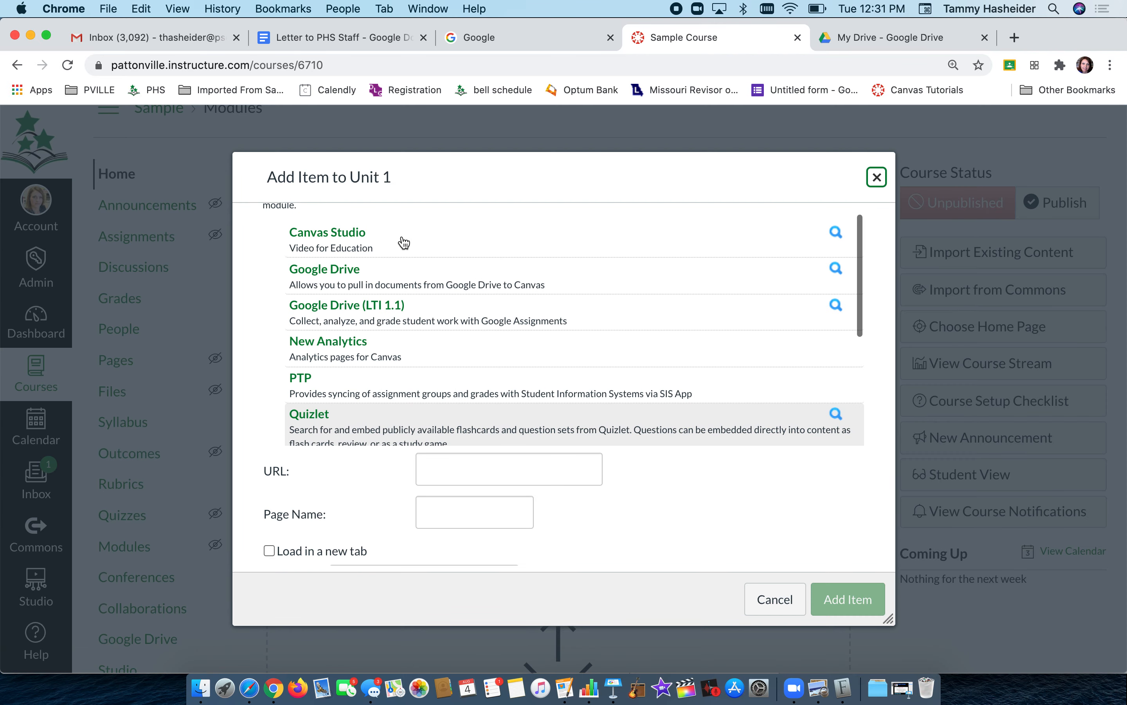
scroll(404, 243, "up", 2)
left_click(365, 249)
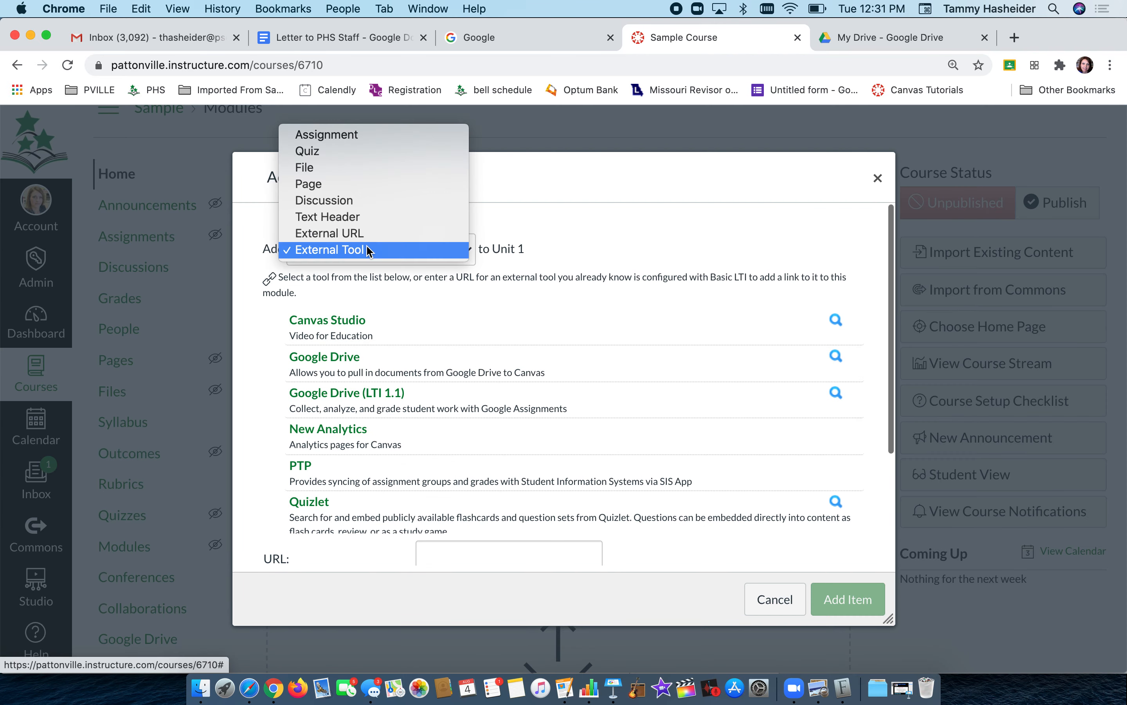
left_click(363, 139)
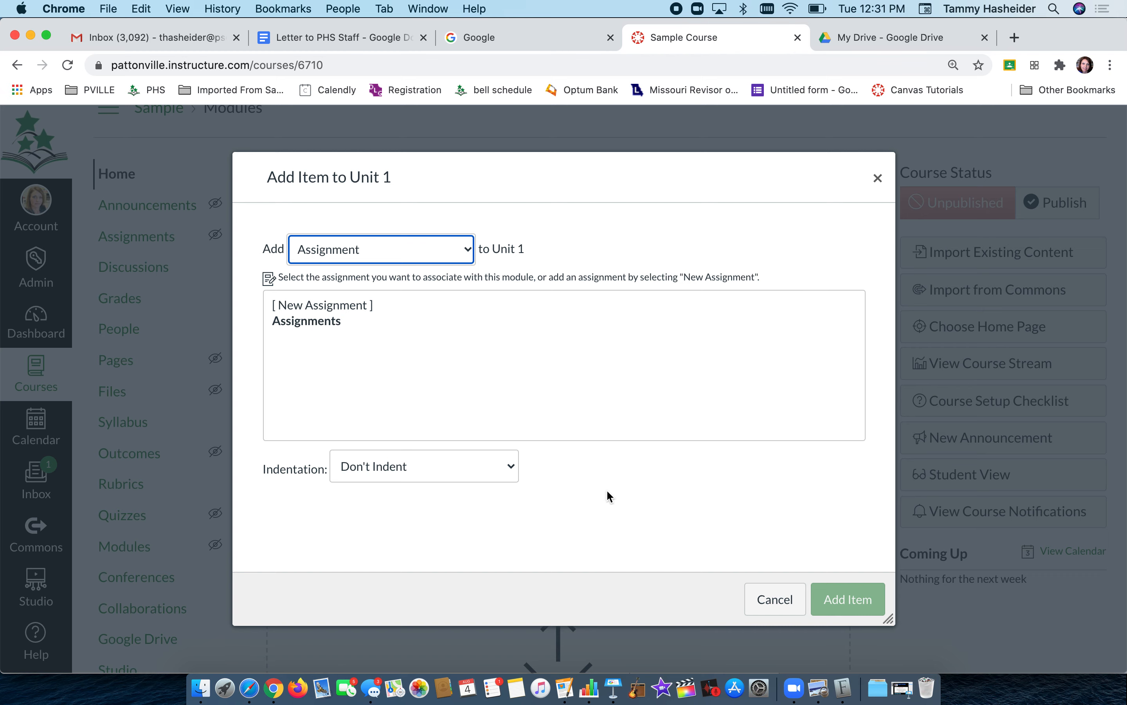
left_click(770, 601)
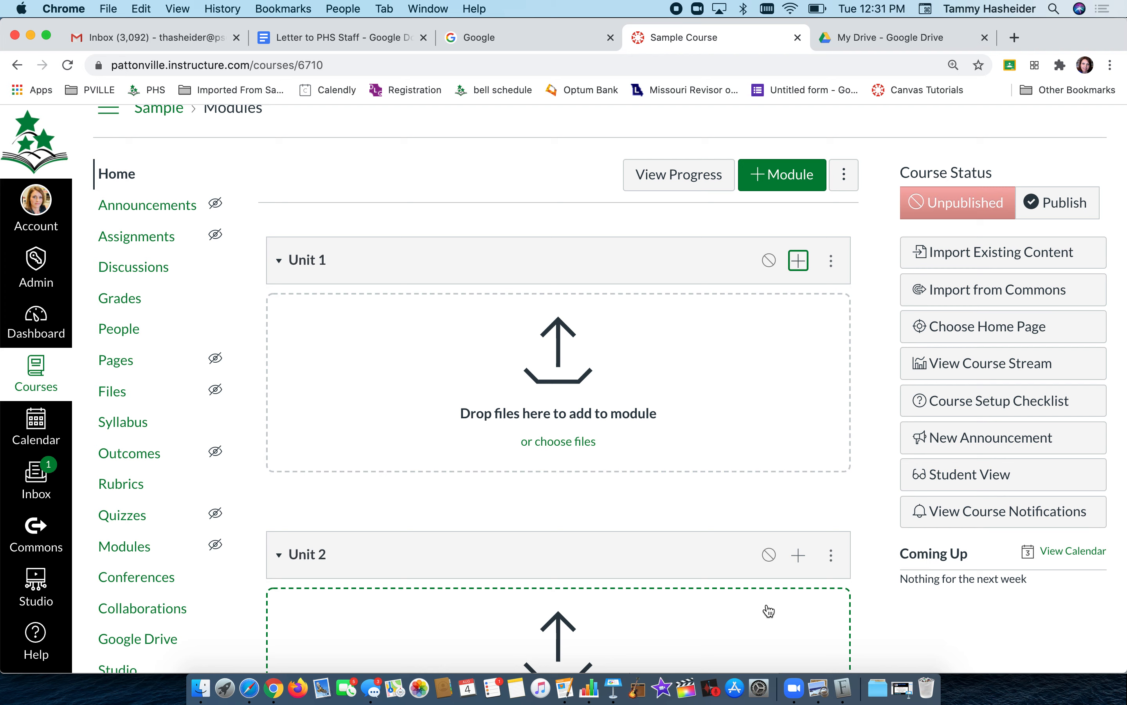
- View the module management options for Unit 1 without choosing any of them
left_click(831, 264)
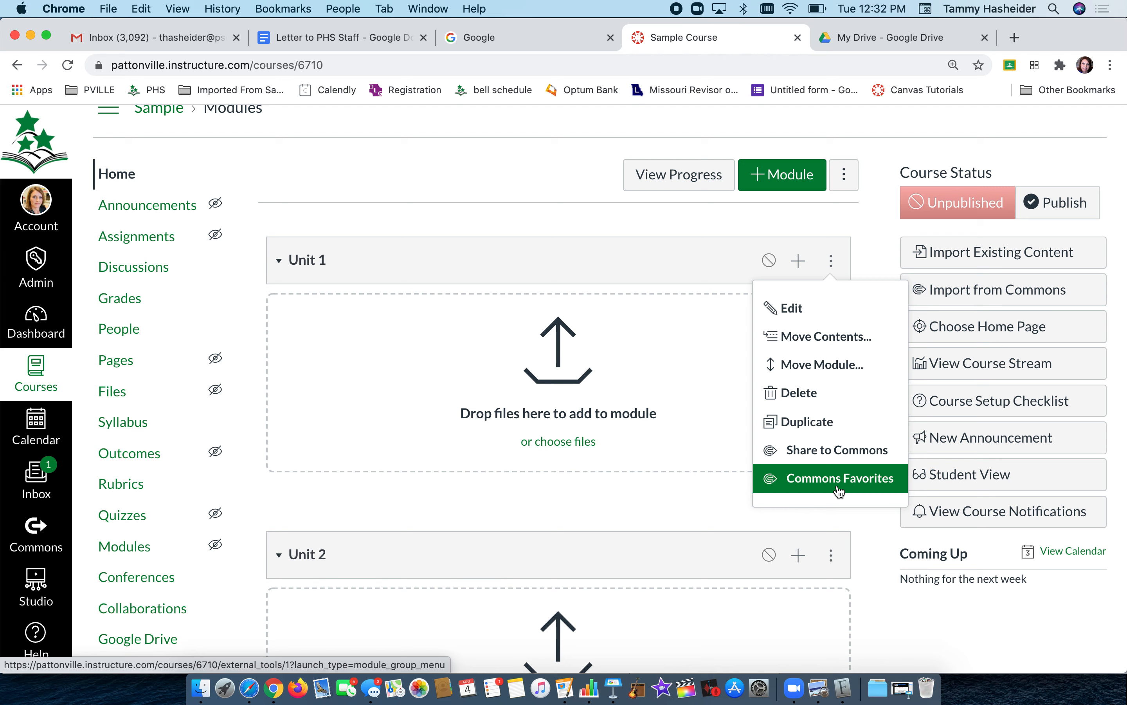
left_click(870, 522)
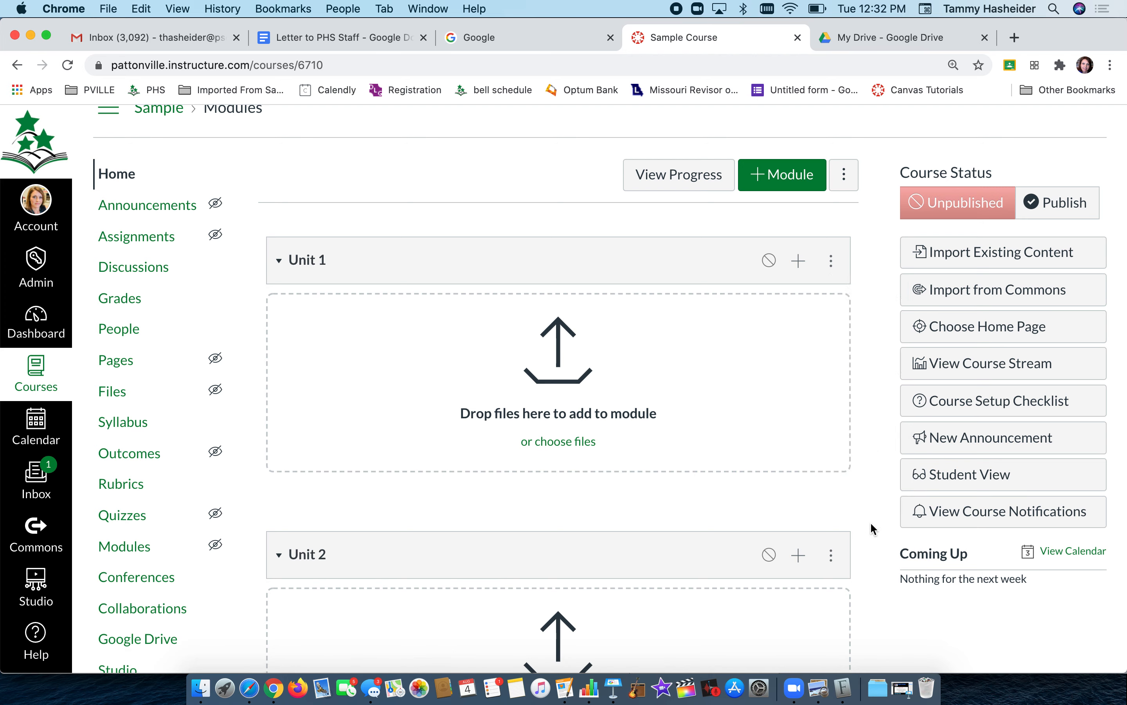
- Collapse the Unit 1 module in the modules list
scroll(870, 522, "down", 3)
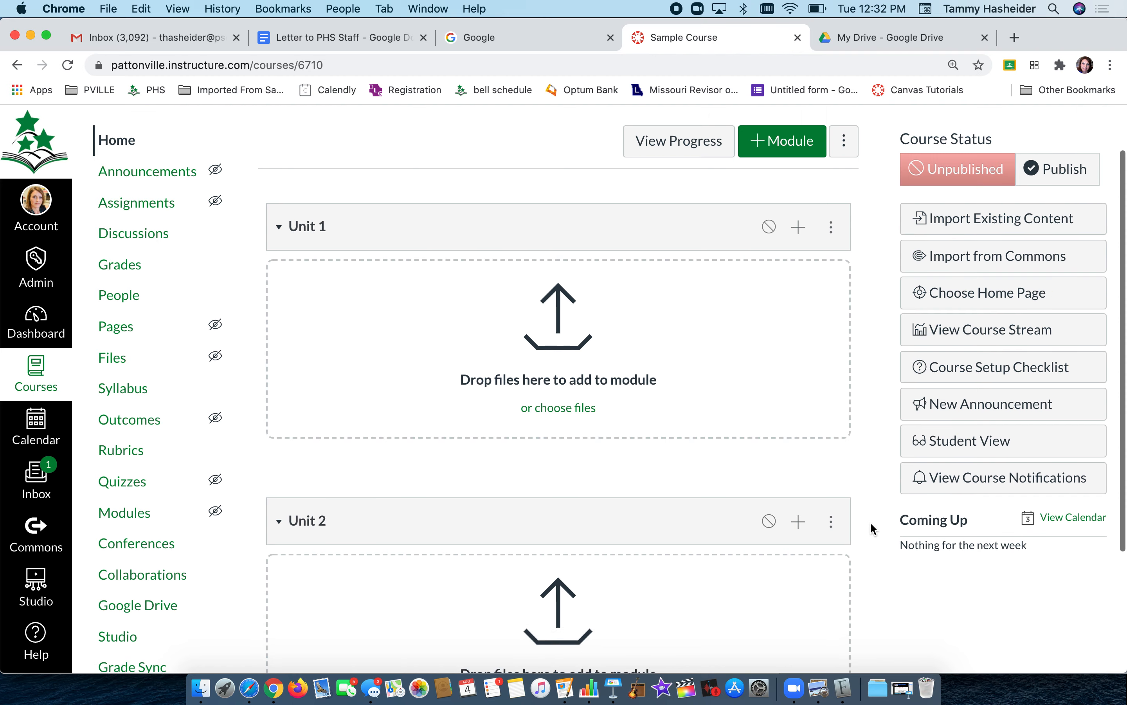
scroll(870, 522, "up", 2)
scroll(870, 522, "up", 2)
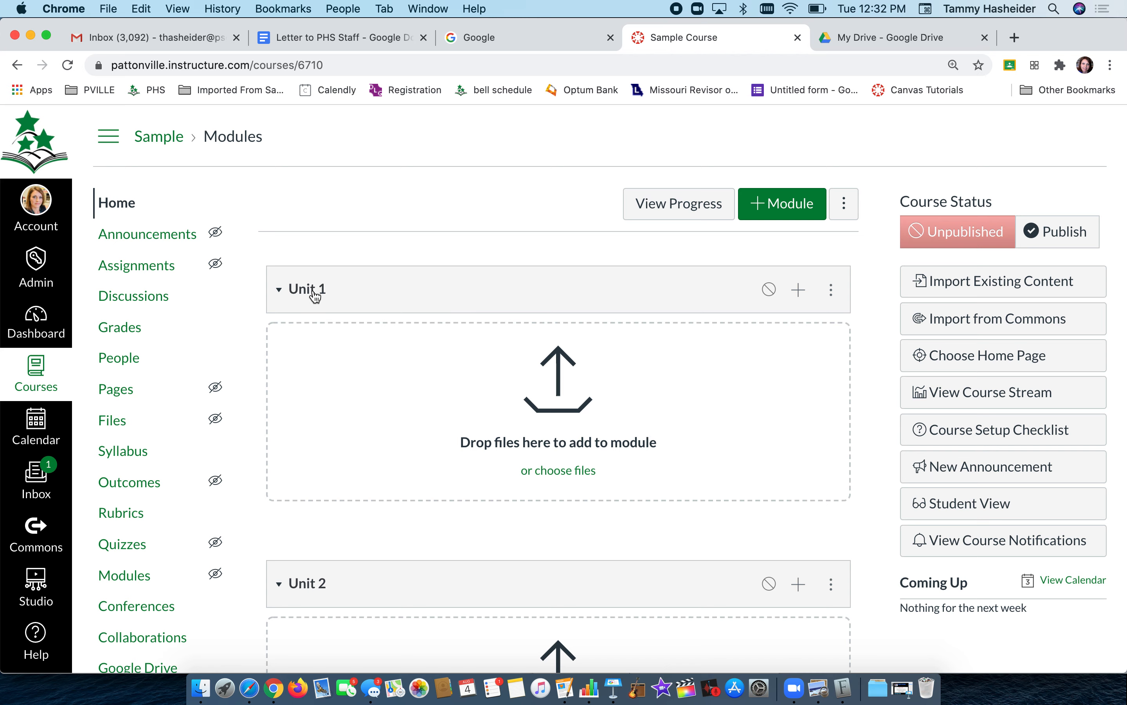
left_click(280, 293)
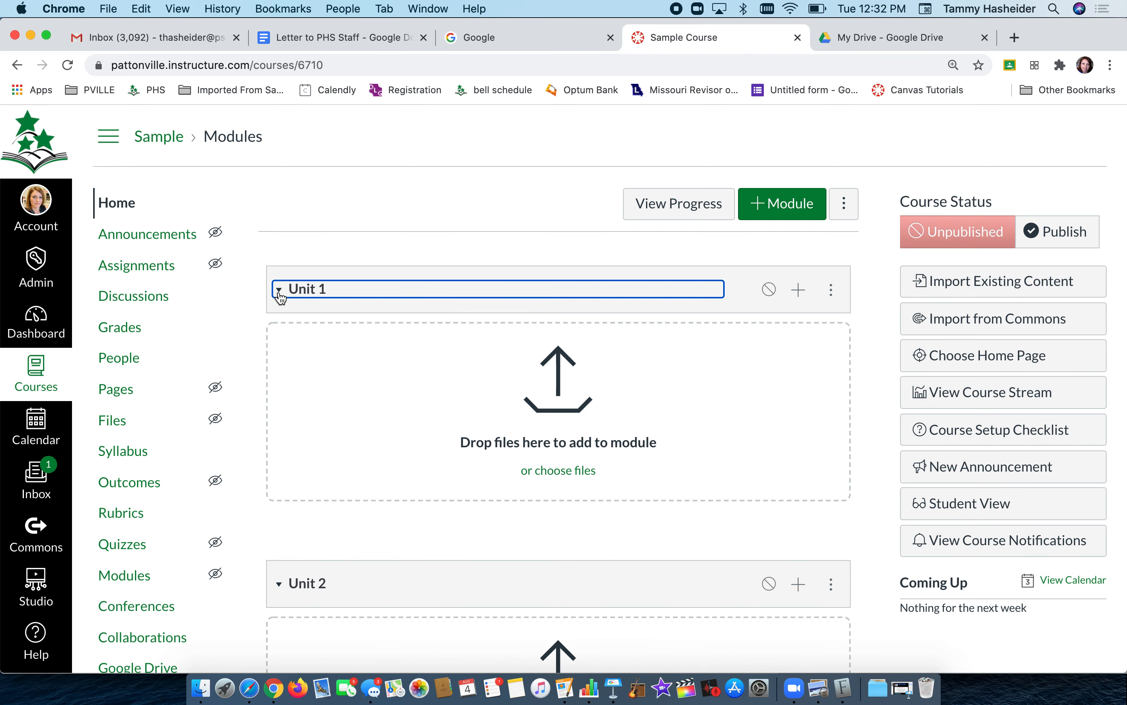
- Expand the Unit 1 module in the modules list and look over the Unit 1 and Unit 2 file drop areas
left_click(280, 294)
scroll(597, 450, "down", 3)
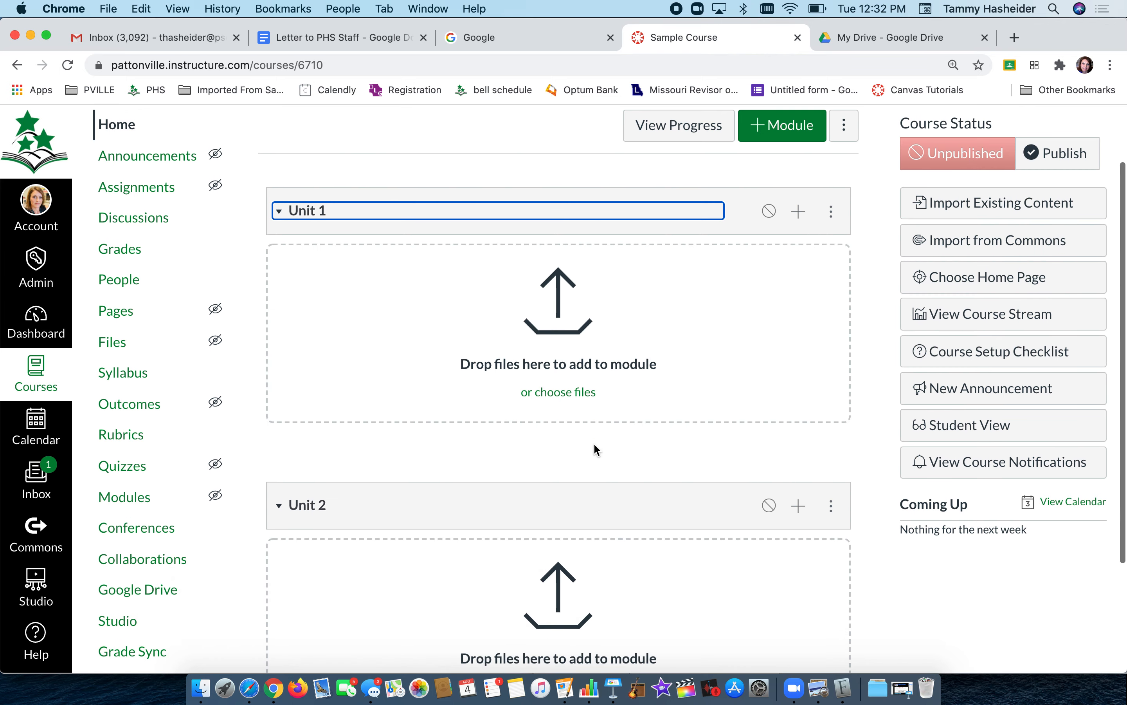
scroll(596, 450, "up", 3)
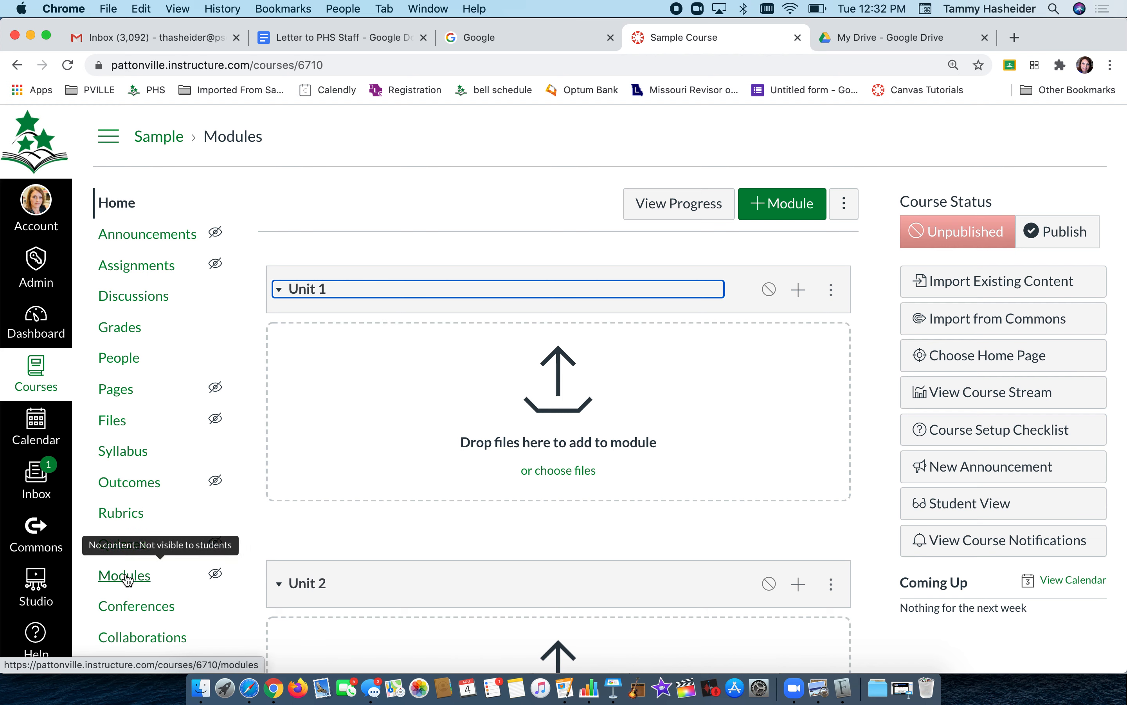
- Upload homebutton_grades.jpeg, homebutton_assignments.jpeg, homebutton_thisweek.jpeg and homeimage_zoomlinks.jpeg from the HOMEPAGE BUTTONS folder in Downloads to the course's Files
left_click(112, 425)
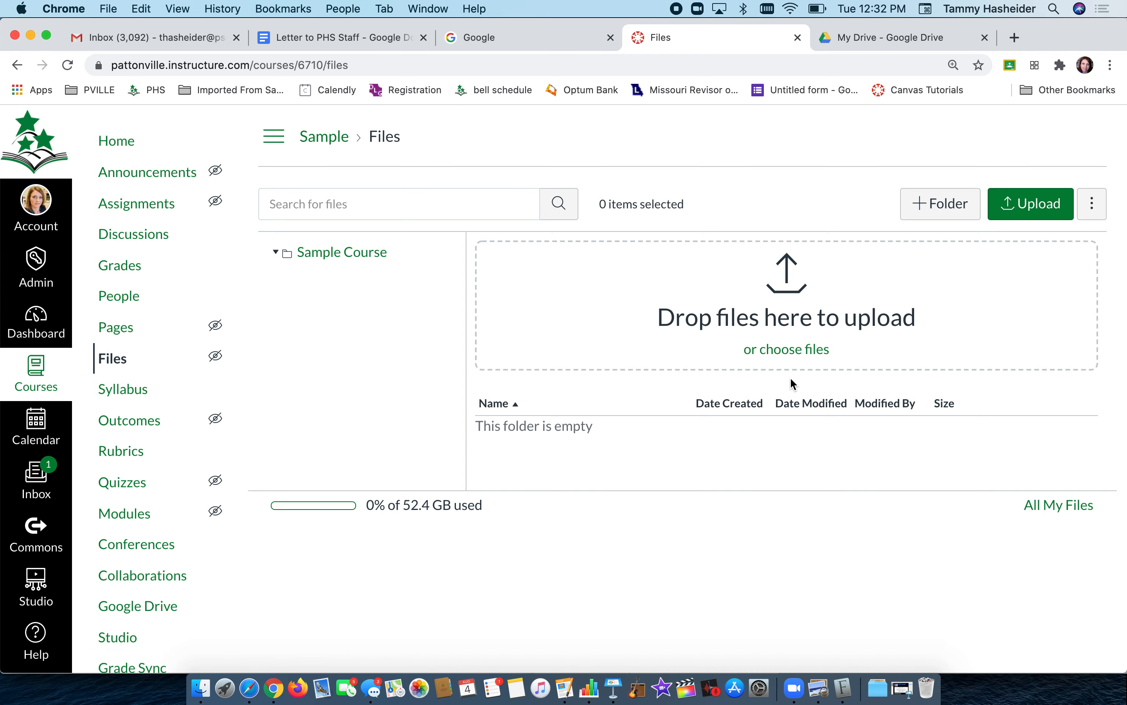
left_click(1034, 208)
left_click(352, 181)
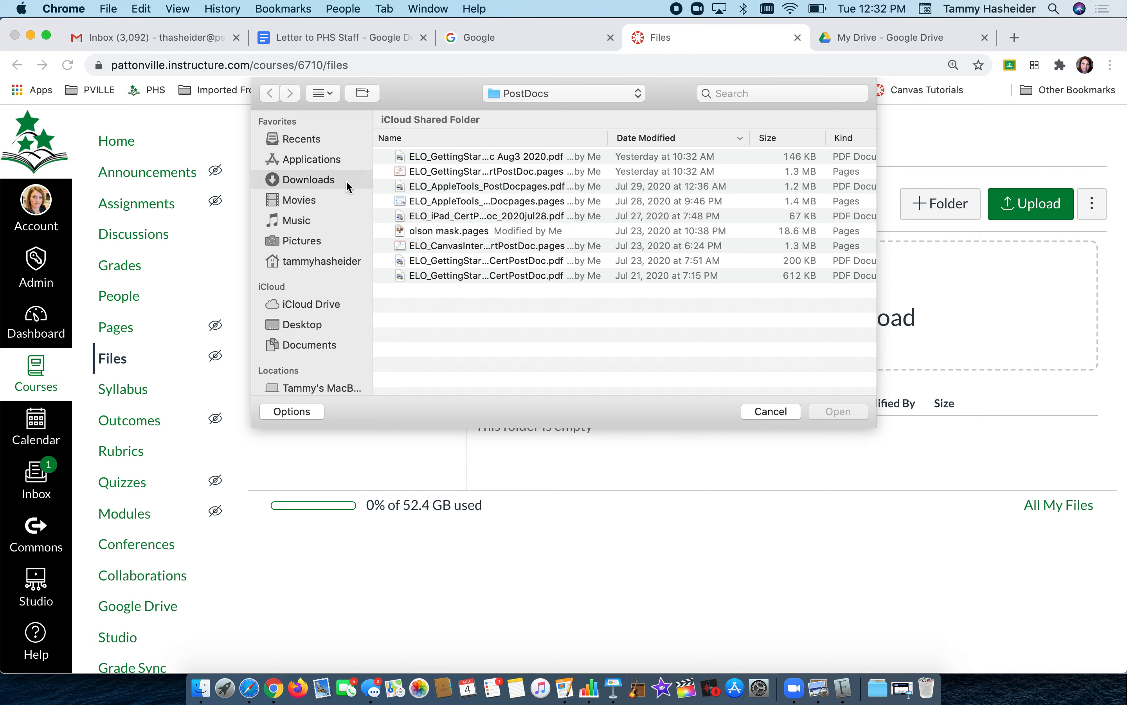
left_click(382, 138)
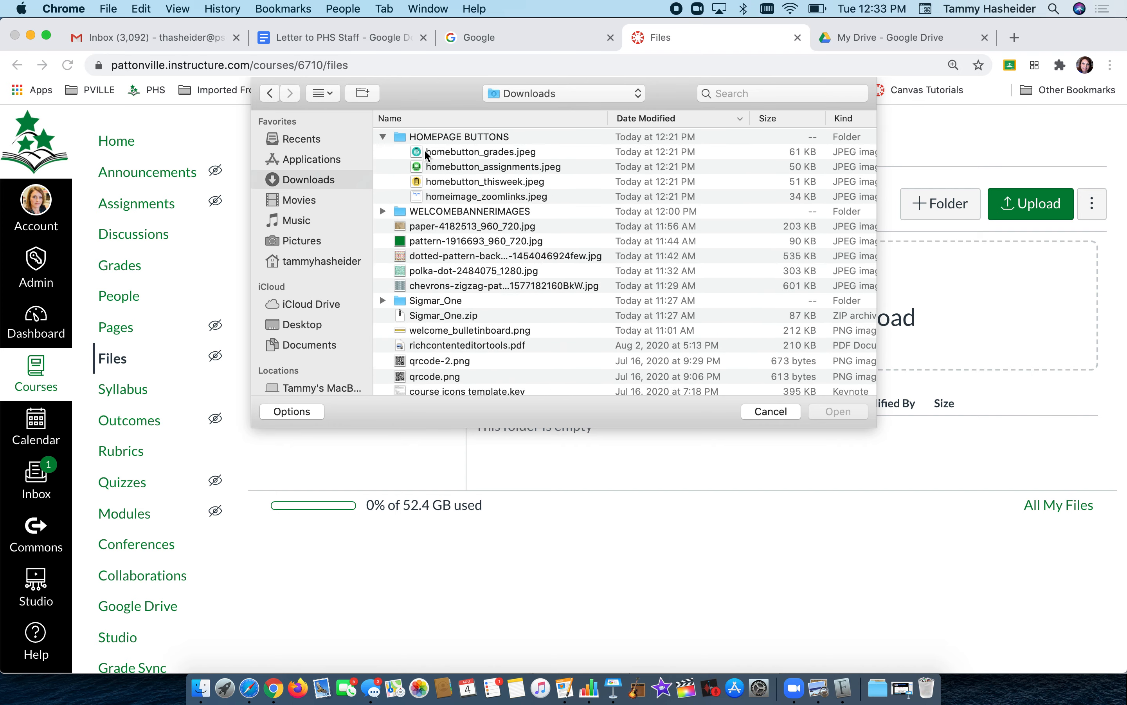
left_click(432, 153)
left_click(433, 198, "shift")
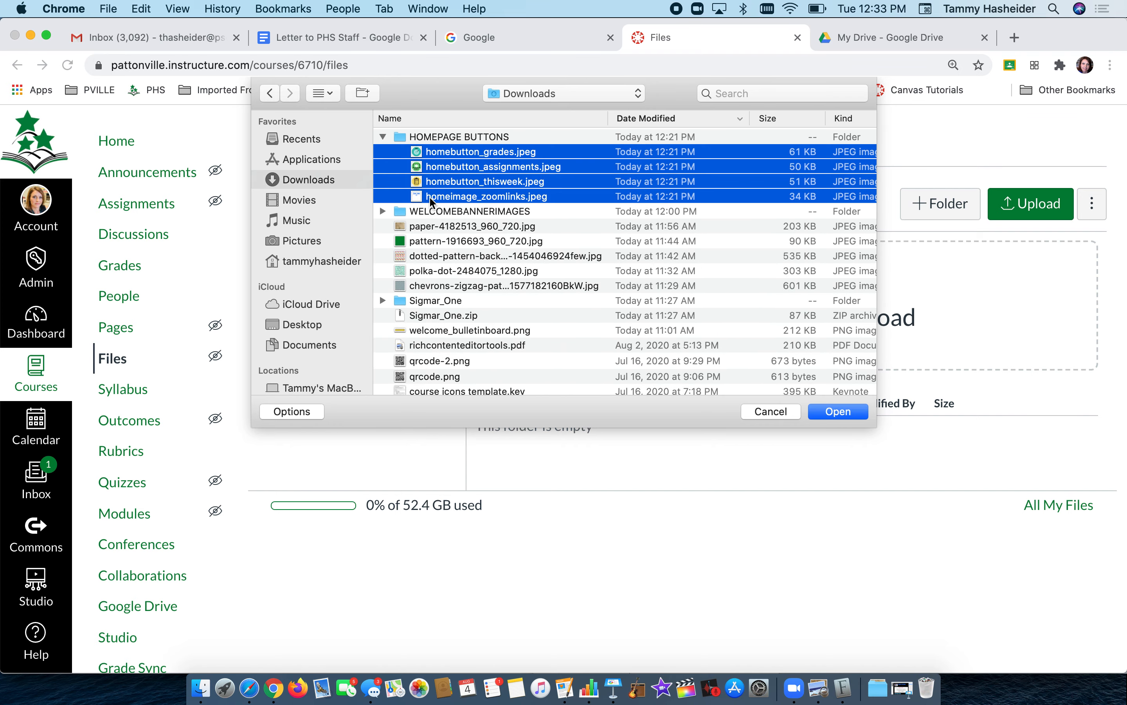
left_click(845, 411)
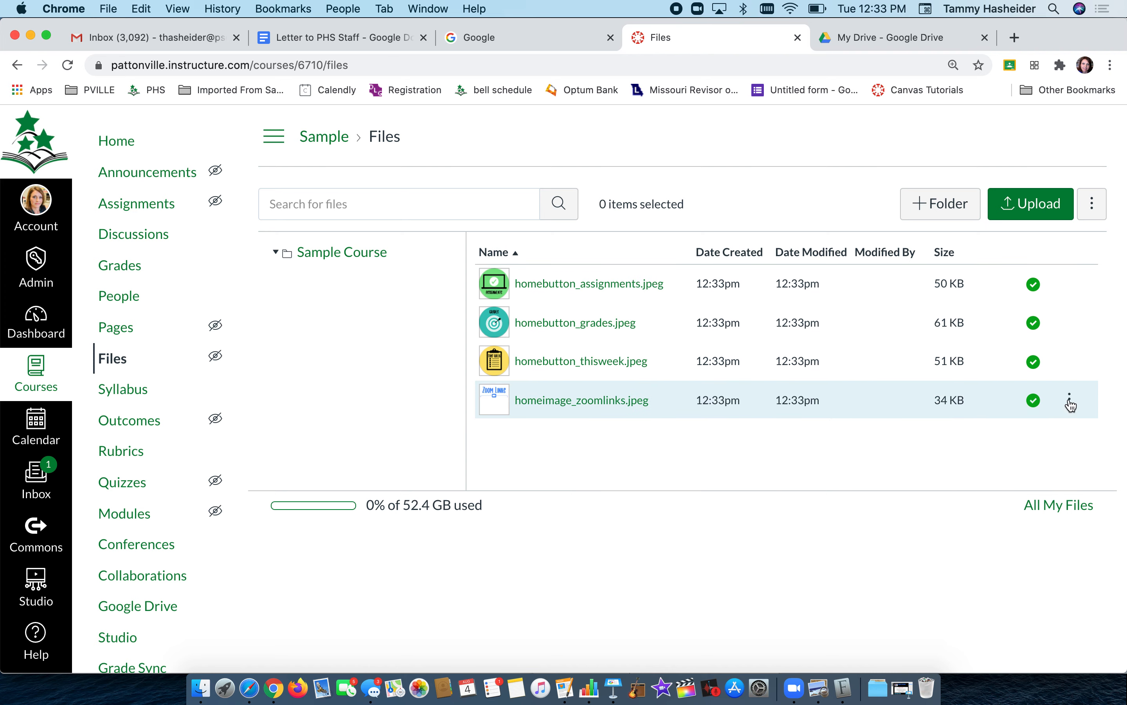
- View the file management options for homeimage_zoomlinks.jpeg without choosing any of them
left_click(1070, 401)
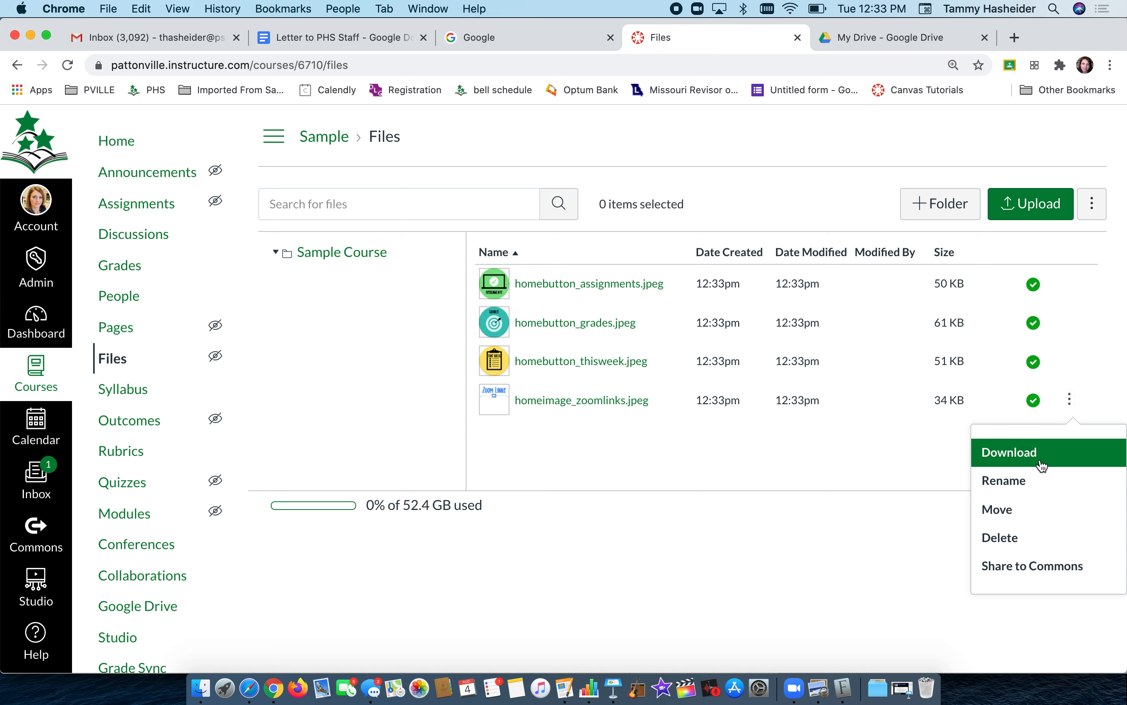
left_click(838, 546)
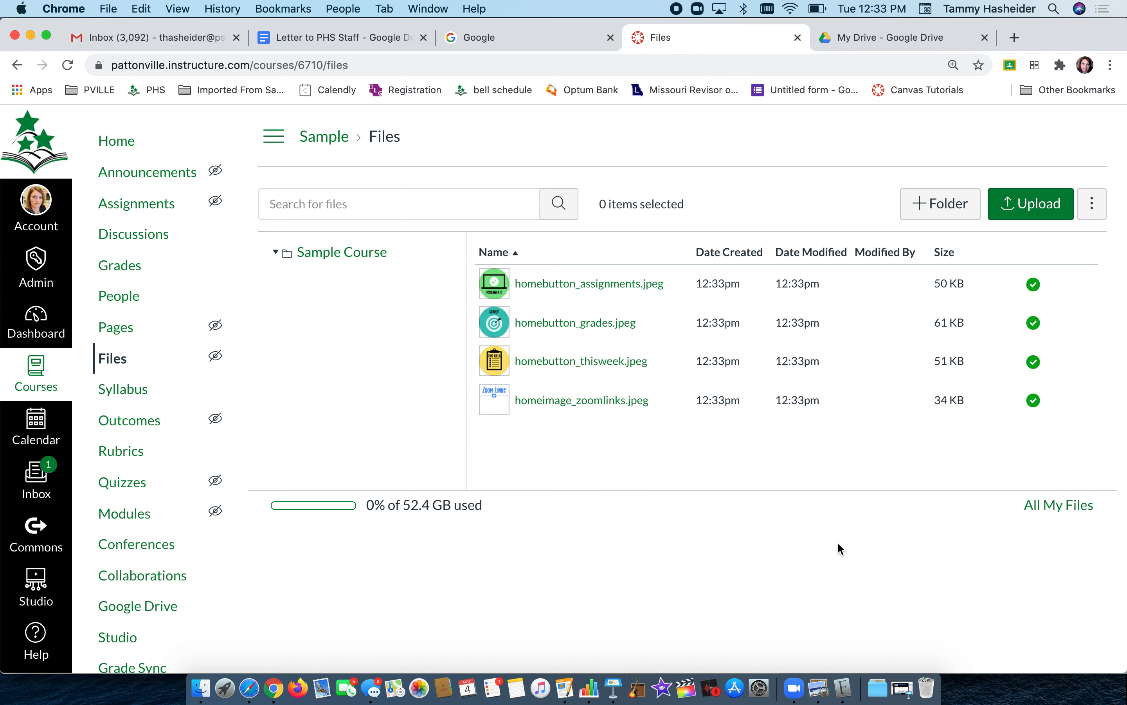